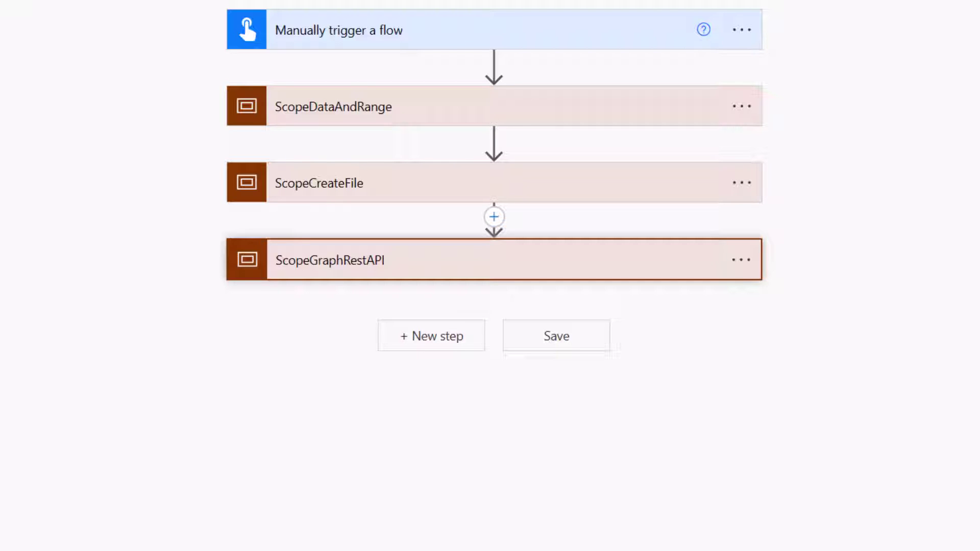
# Step: Expand the ScopeDataAndRange scope and read through the JSON sample records in the ComposeSampleArray action
pyautogui.click(588, 106)
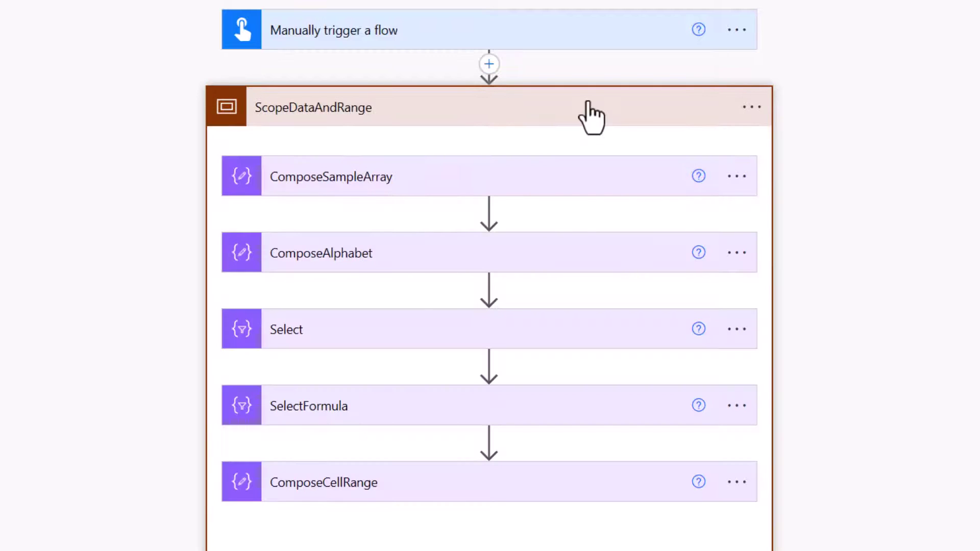
pyautogui.click(572, 176)
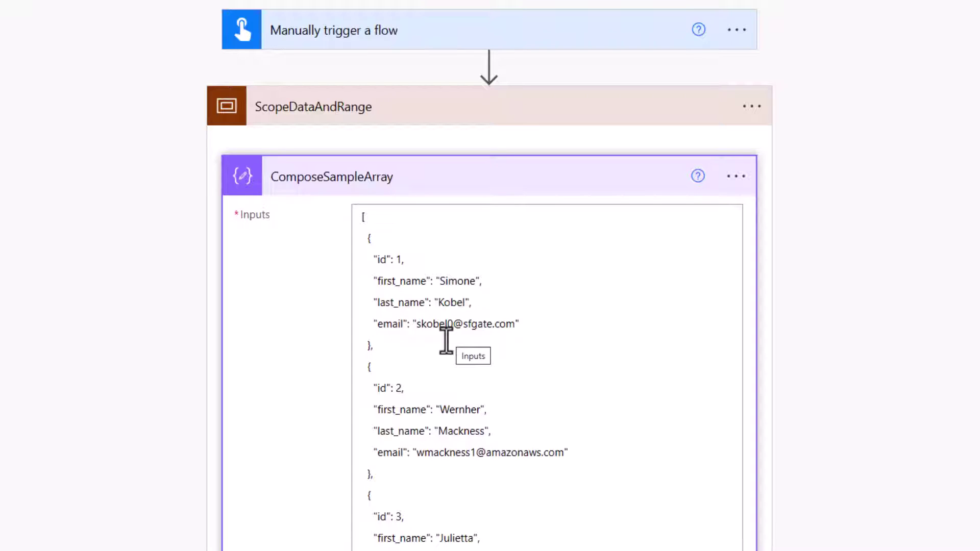
pyautogui.scroll(-12, 446, 341)
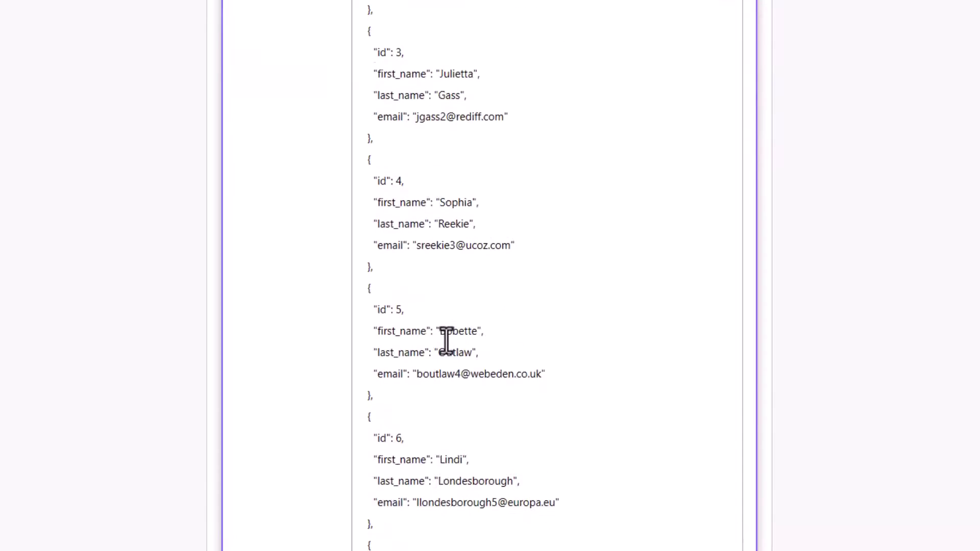
pyautogui.scroll(-12, 446, 341)
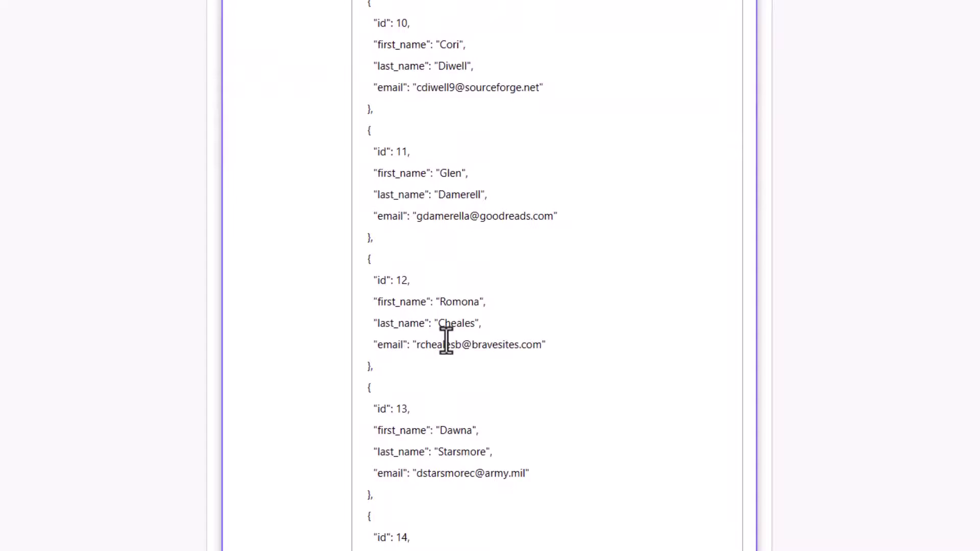
pyautogui.scroll(20, 446, 341)
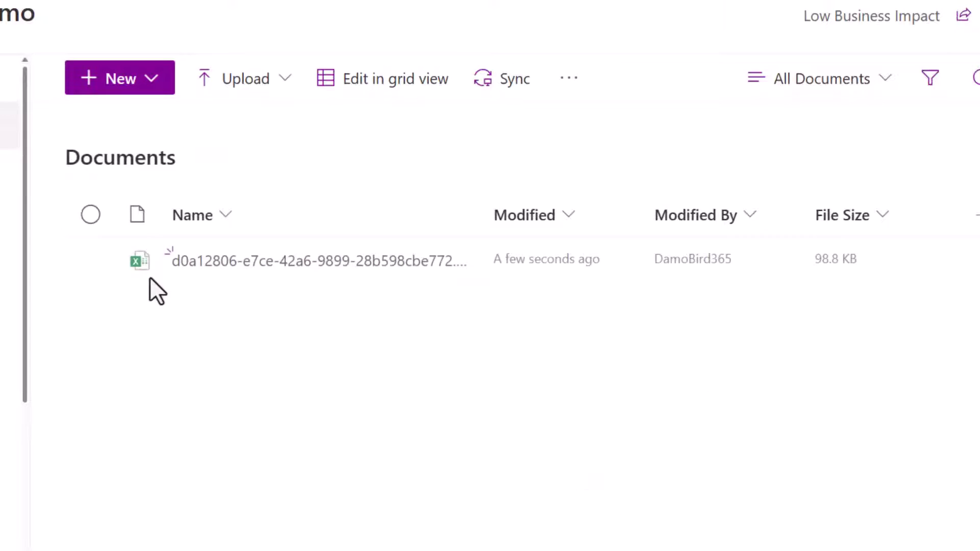
# Step: Open the generated Excel workbook from the SharePoint Documents library and check the formula in cell E1
pyautogui.click(322, 267)
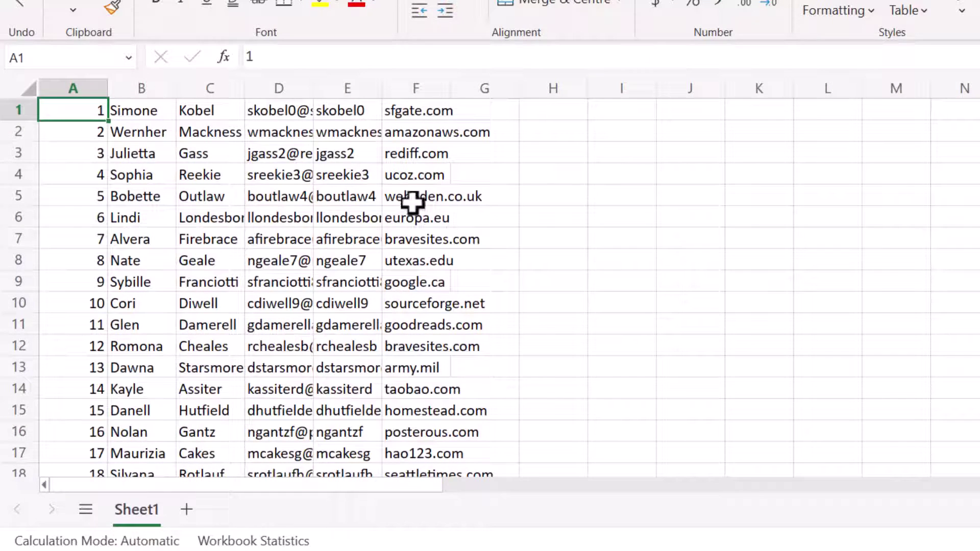
pyautogui.click(351, 110)
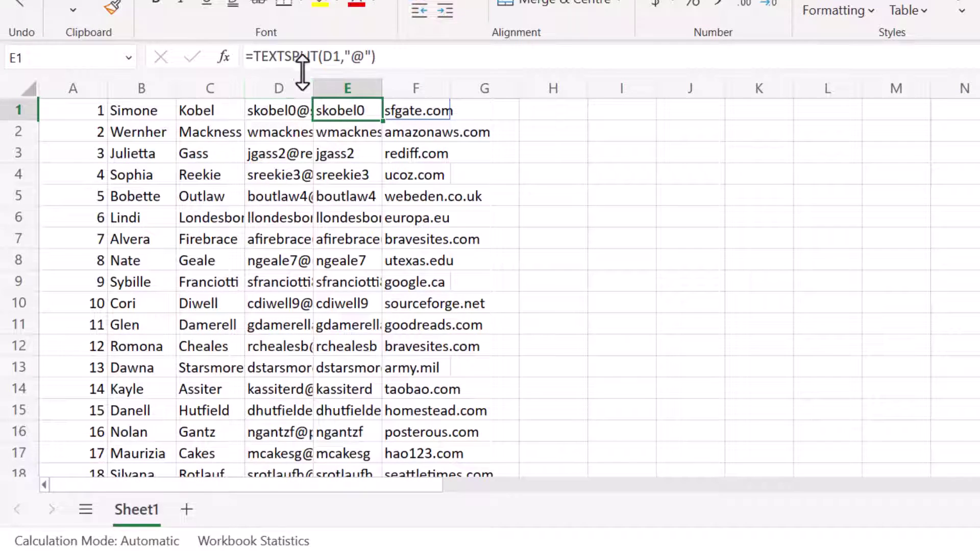
# Step: Widen columns D, E and F to show the split email data, and jump to the last filled row of column F
pyautogui.moveTo(313, 88); pyautogui.dragTo(407, 87)
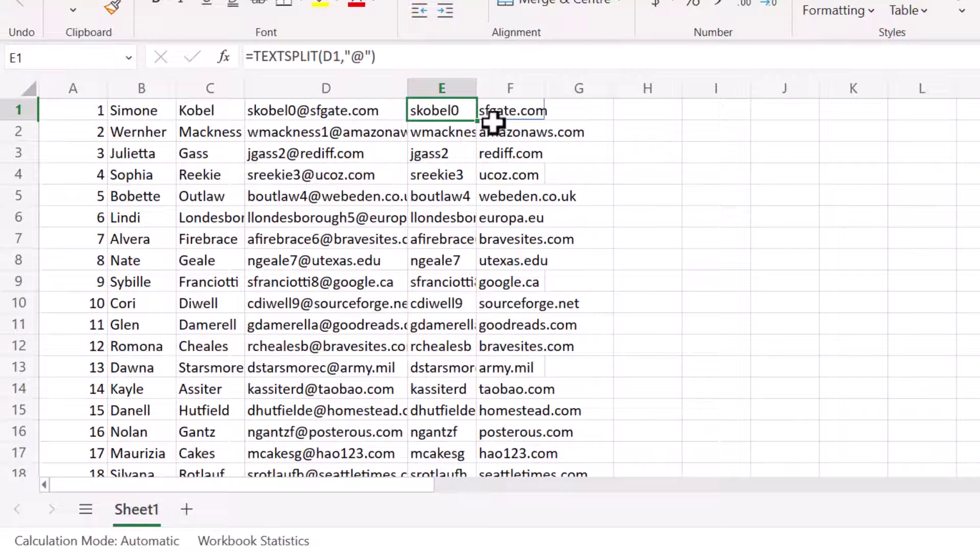
pyautogui.moveTo(477, 88); pyautogui.dragTo(506, 93)
pyautogui.moveTo(574, 90); pyautogui.dragTo(674, 92)
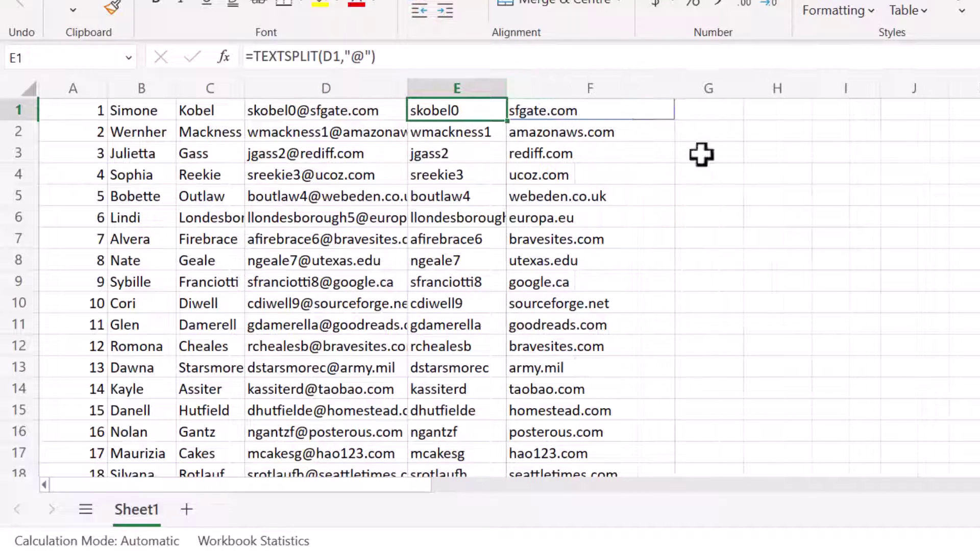
pyautogui.click(656, 307)
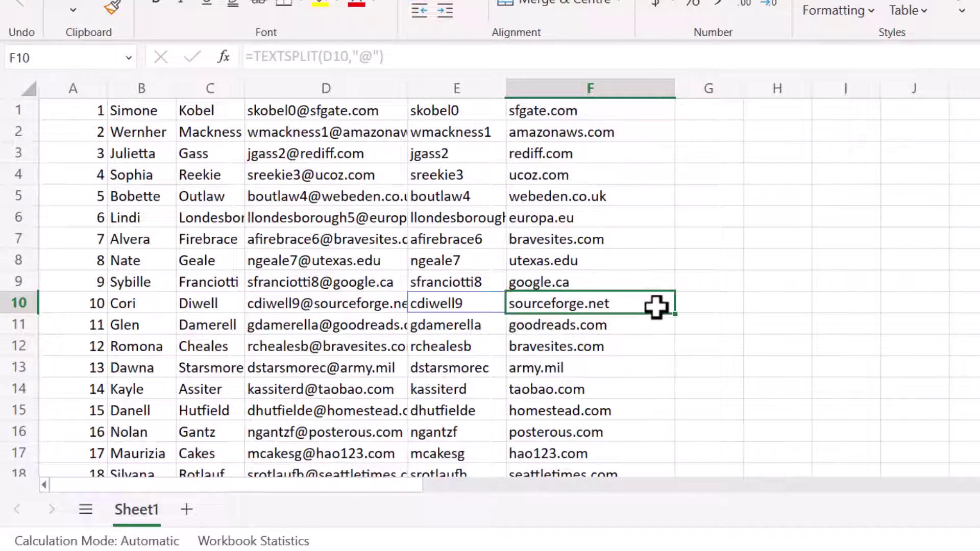
pyautogui.hotkey('ctrl', 'Down')
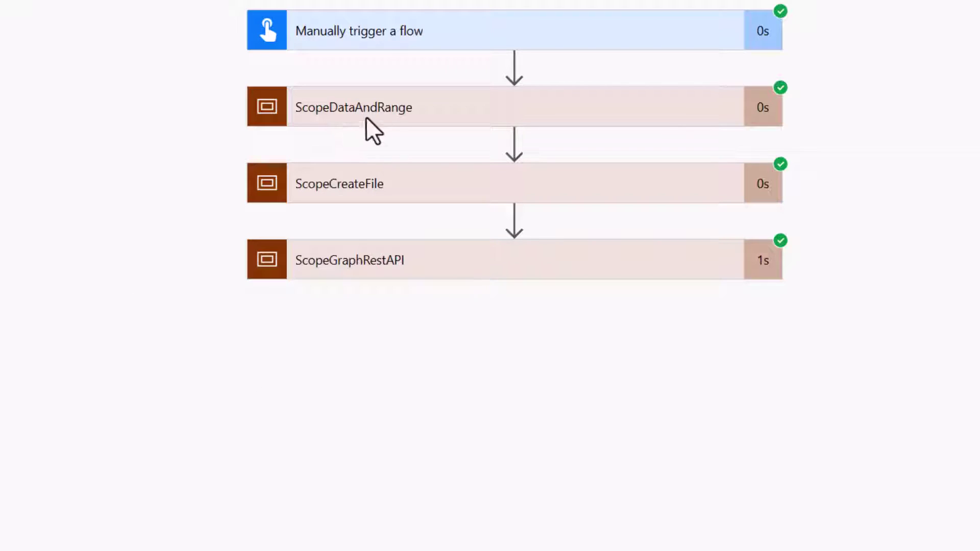
# Step: Switch to the flow's run history, expand ScopeDataAndRange and examine the inputs and outputs of ComposeAlphabet and Select
pyautogui.click(381, 117)
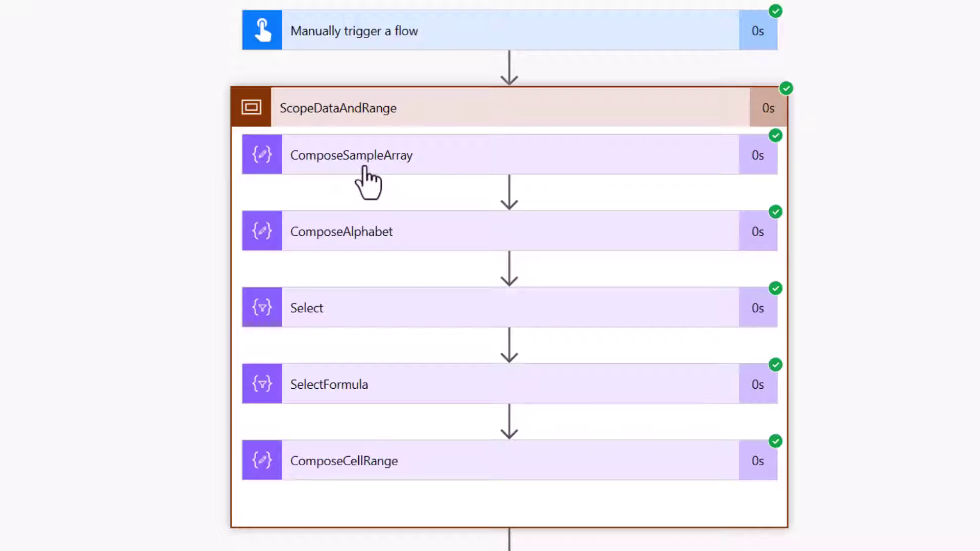
pyautogui.click(349, 237)
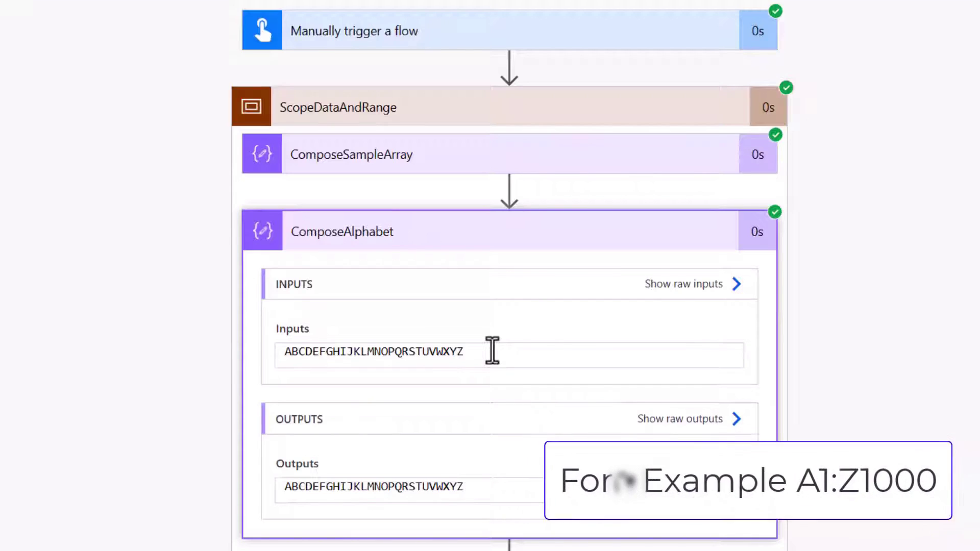
pyautogui.scroll(-5, 459, 350)
pyautogui.click(365, 335)
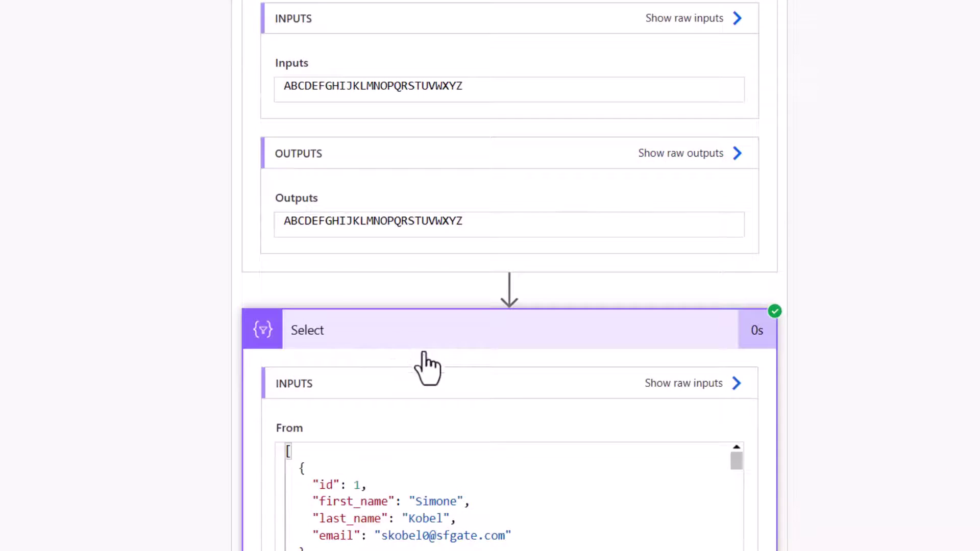
pyautogui.scroll(-3, 427, 368)
pyautogui.scroll(-3, 864, 300)
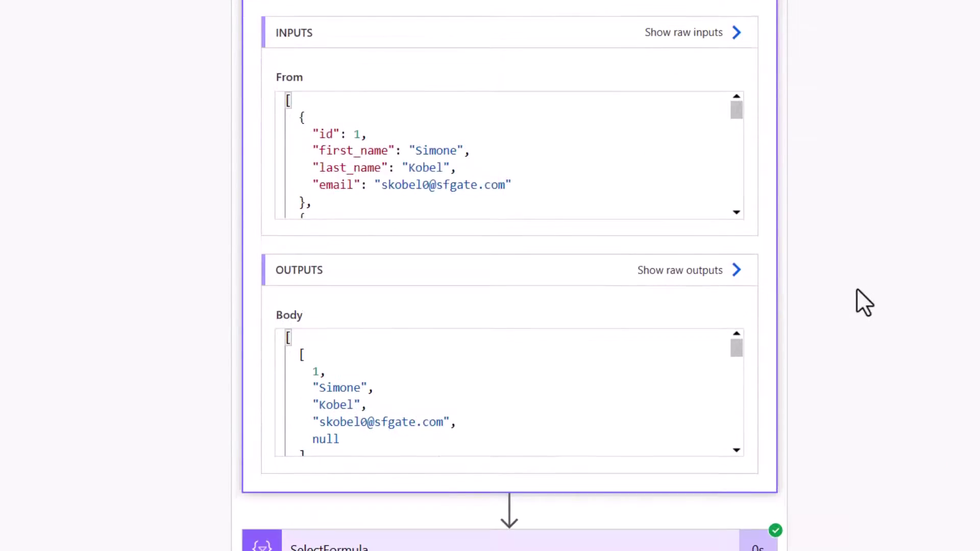
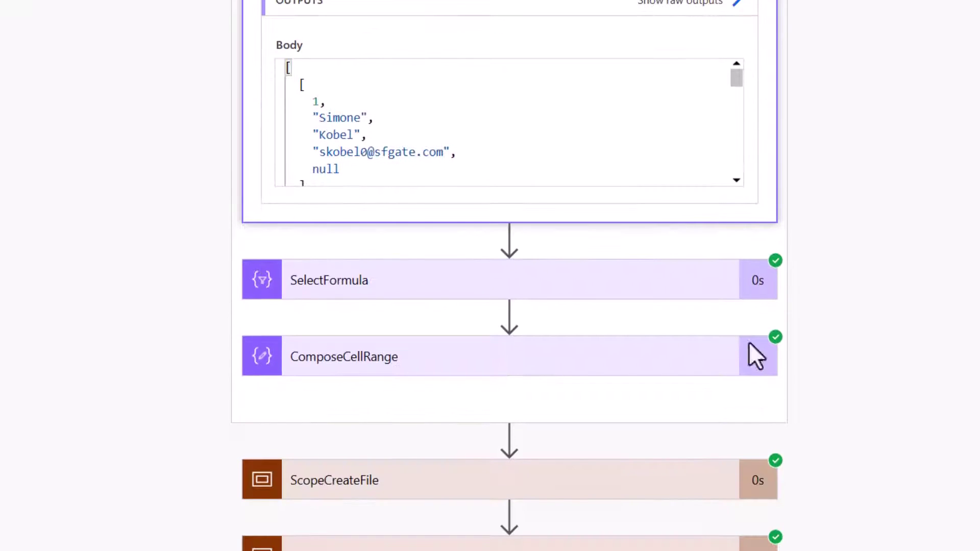
# Step: Expand the SelectFormula action and look through the TEXTSPLIT formulas in its output body
pyautogui.click(330, 287)
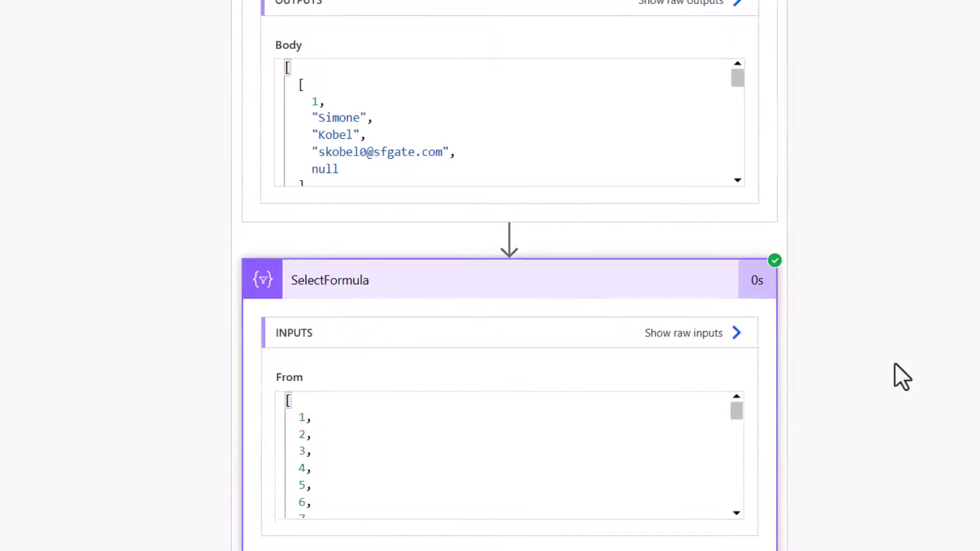
pyautogui.scroll(-5, 903, 365)
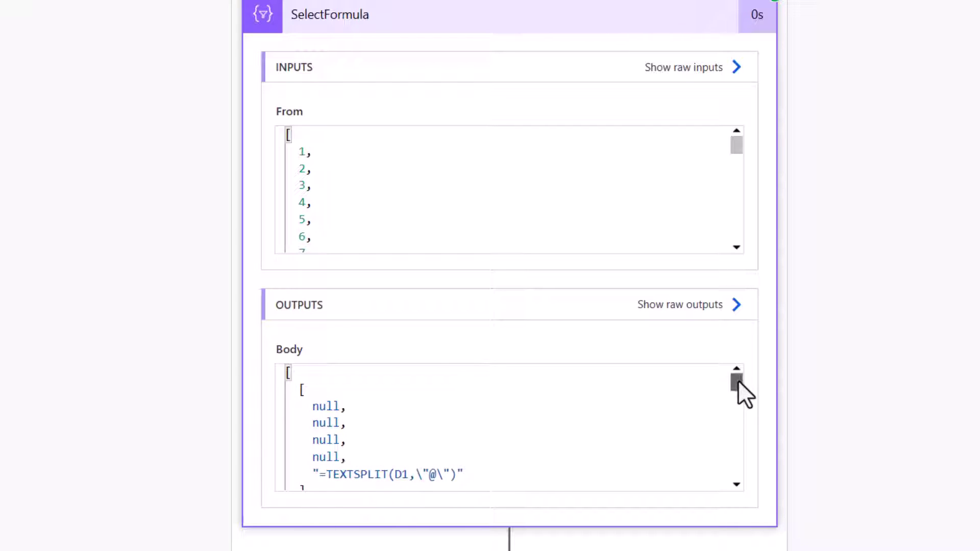
pyautogui.moveTo(738, 381); pyautogui.dragTo(736, 391)
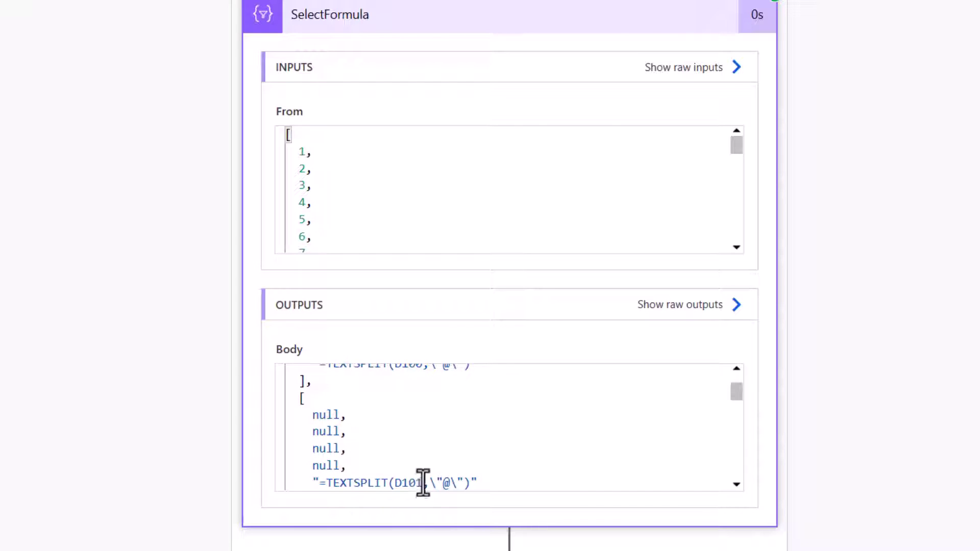
pyautogui.moveTo(736, 399); pyautogui.dragTo(737, 376)
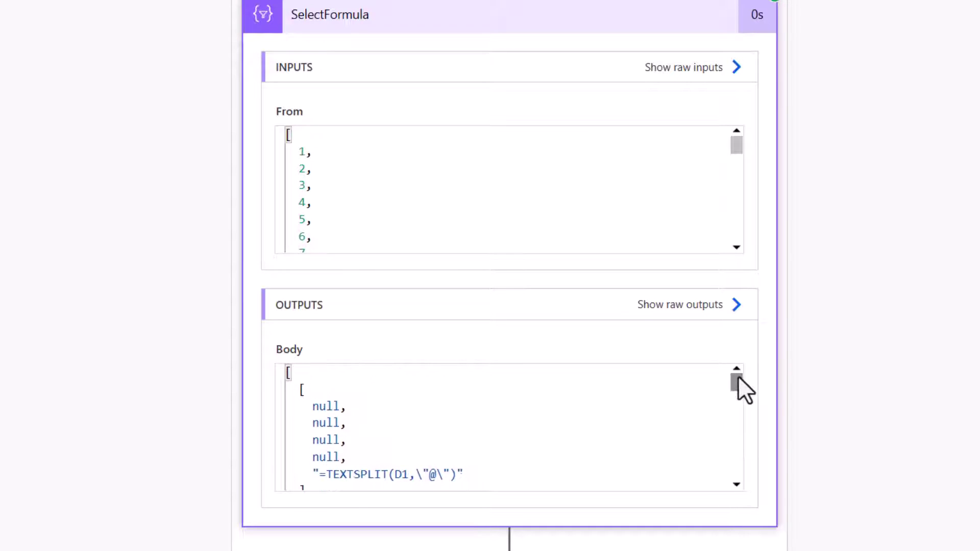
# Step: Compare the output arrays of the Select and SelectFormula actions, including where each one holds null values
pyautogui.scroll(7, 834, 255)
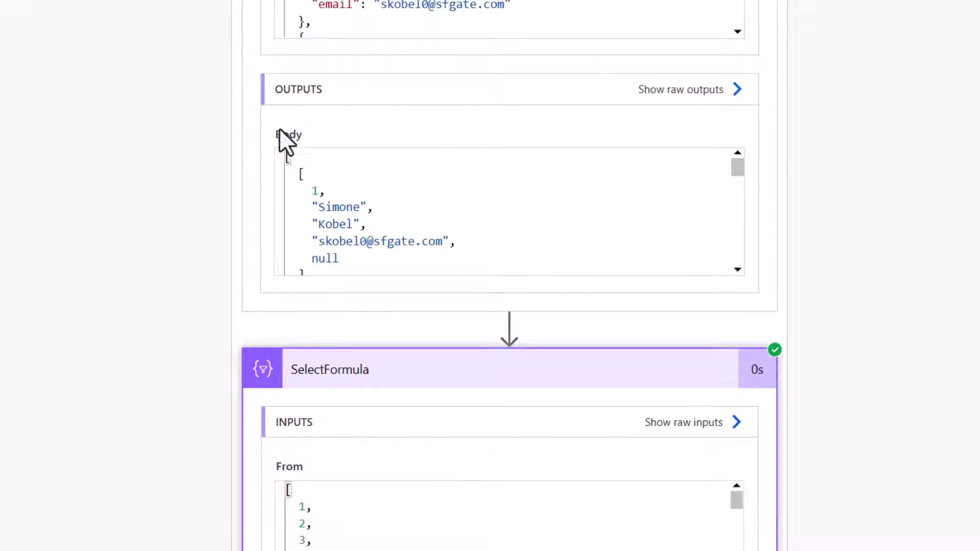
pyautogui.scroll(5, 182, 148)
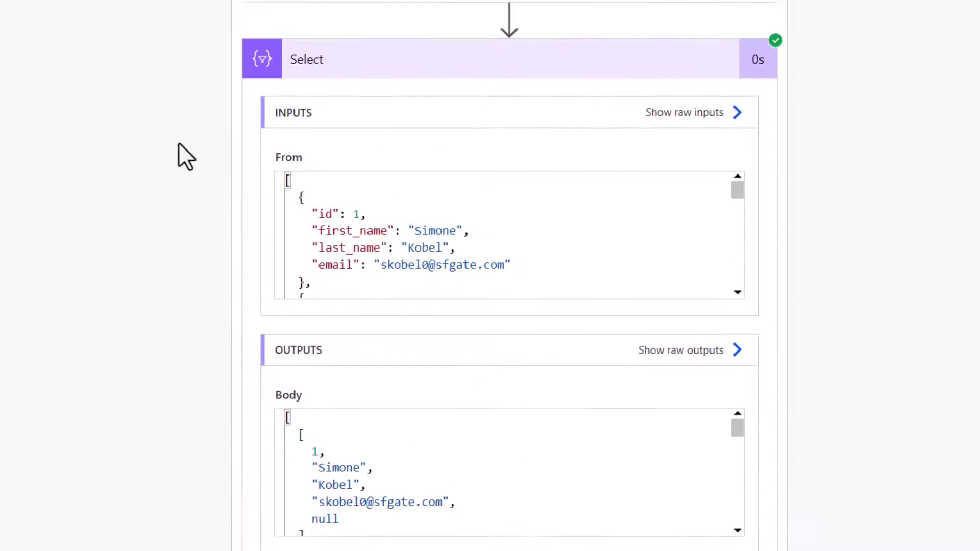
pyautogui.scroll(-2, 335, 207)
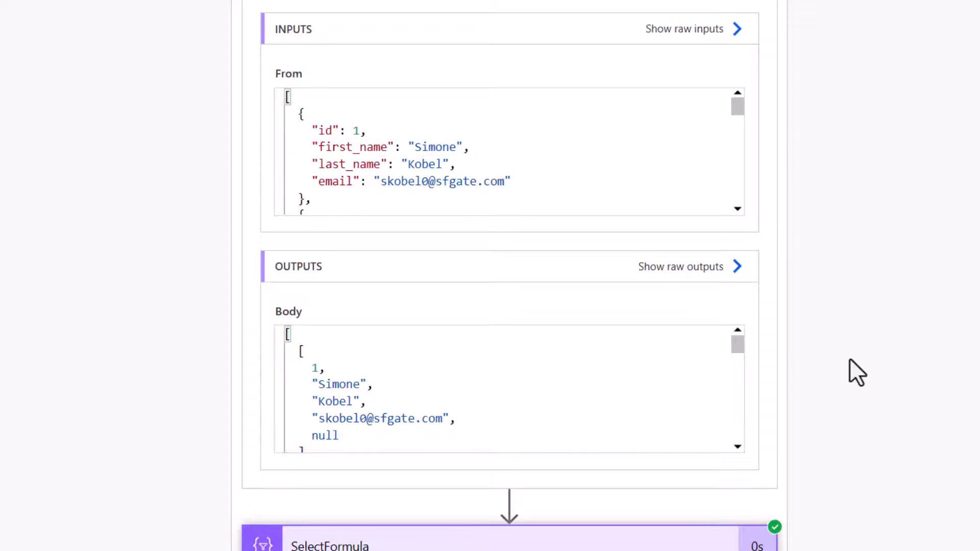
pyautogui.scroll(-7, 847, 370)
pyautogui.scroll(-5, 847, 378)
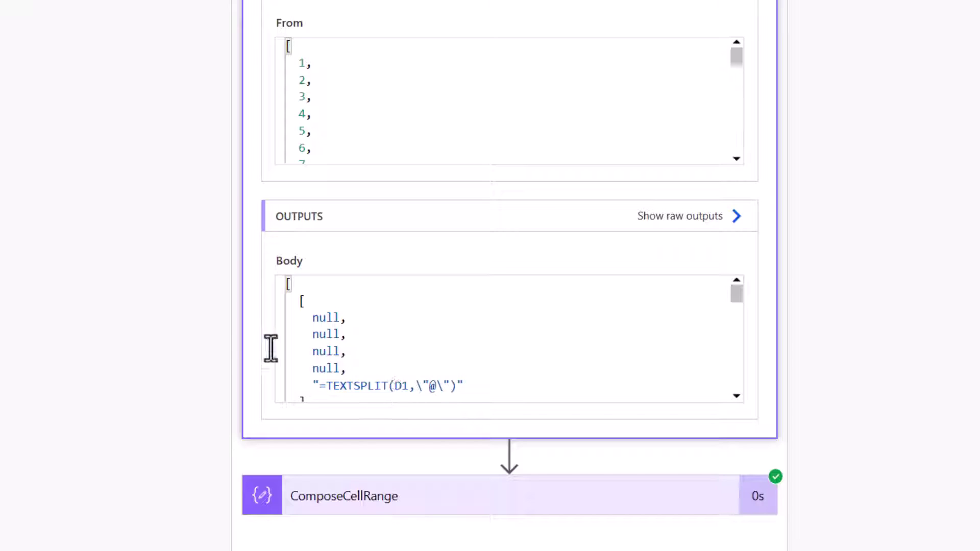
pyautogui.scroll(5, 144, 274)
pyautogui.scroll(-7, 144, 274)
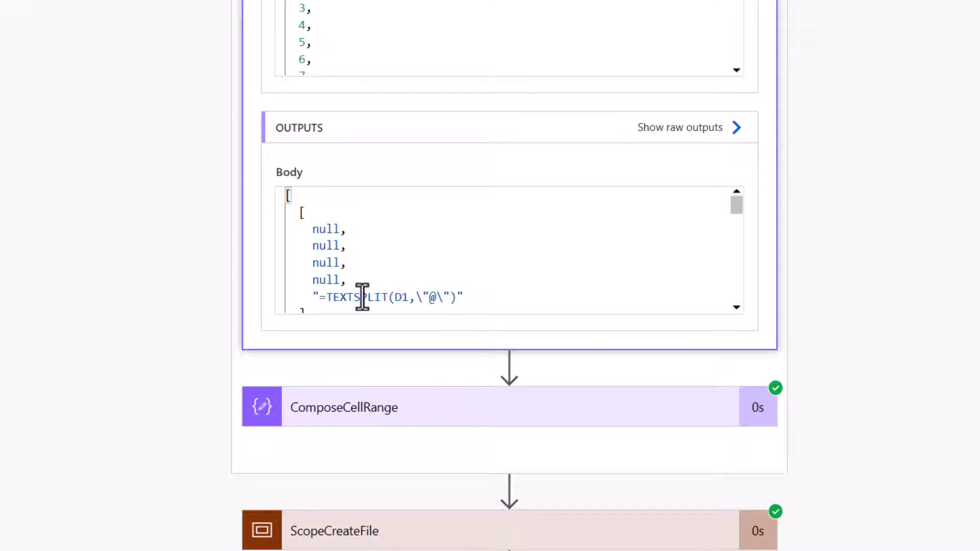
# Step: Examine the inputs and outputs of ComposeCellRange, and expand the ScopeCreateFile scope to view its actions
pyautogui.click(344, 407)
pyautogui.scroll(-7, 119, 332)
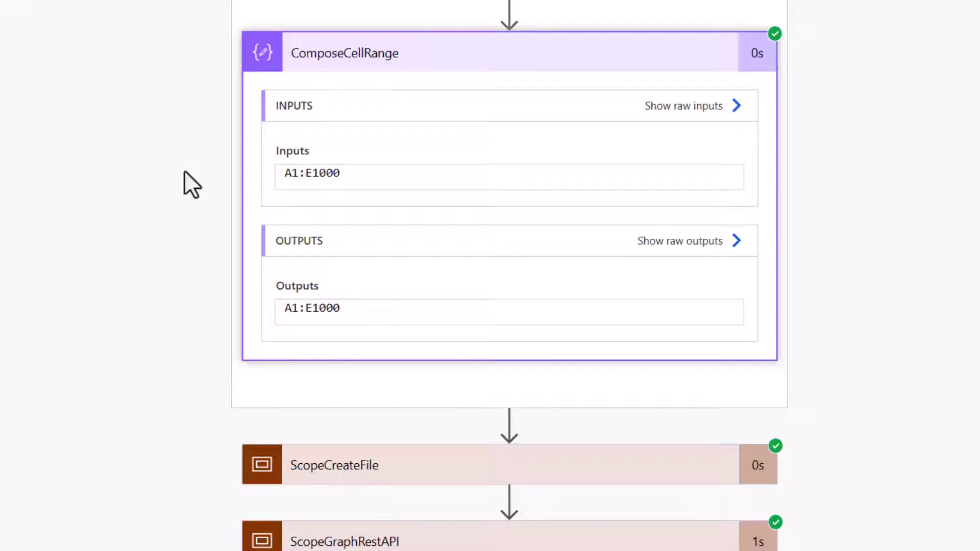
pyautogui.scroll(-1, 185, 170)
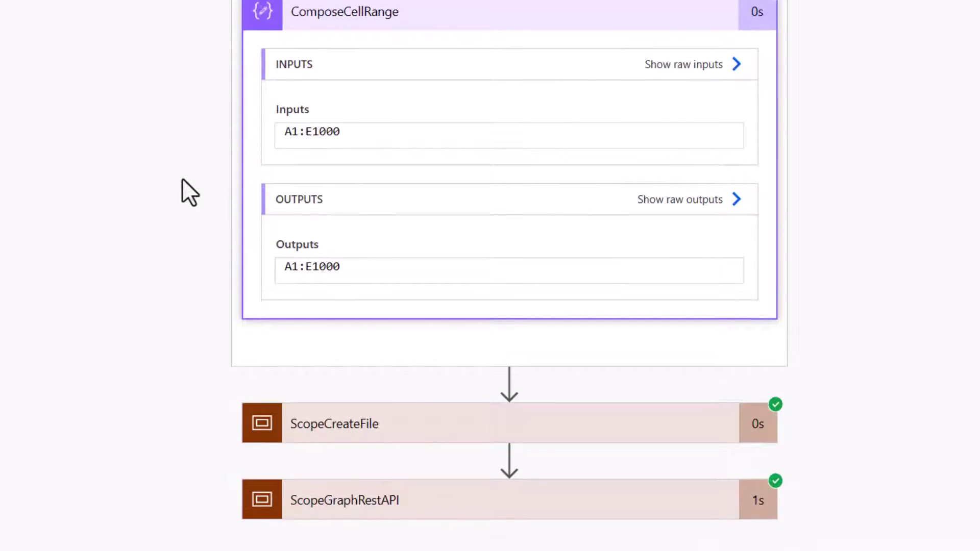
pyautogui.click(333, 423)
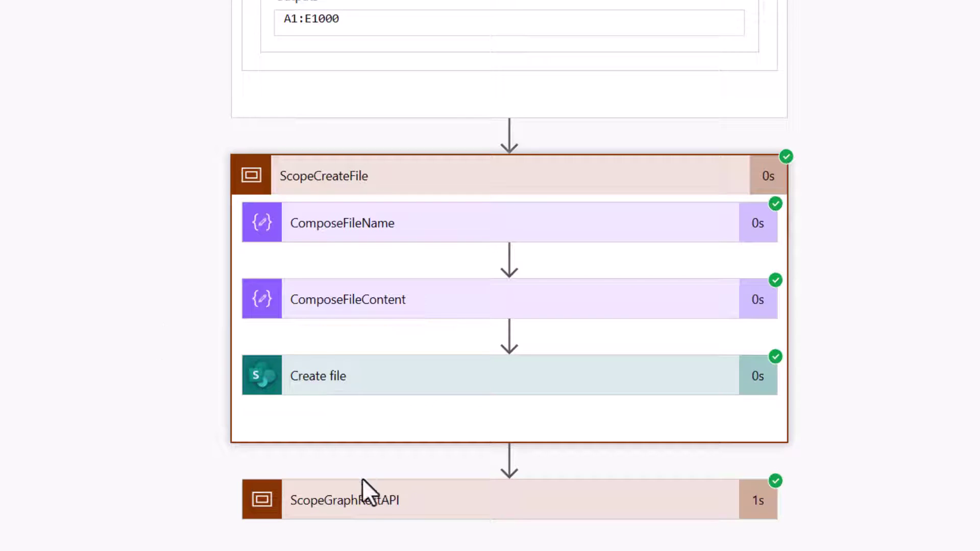
# Step: Expand ScopeGraphRestAPI and inspect the GetSiteID HTTP request, highlighting the sites/DamoDemo part of its URI
pyautogui.click(380, 505)
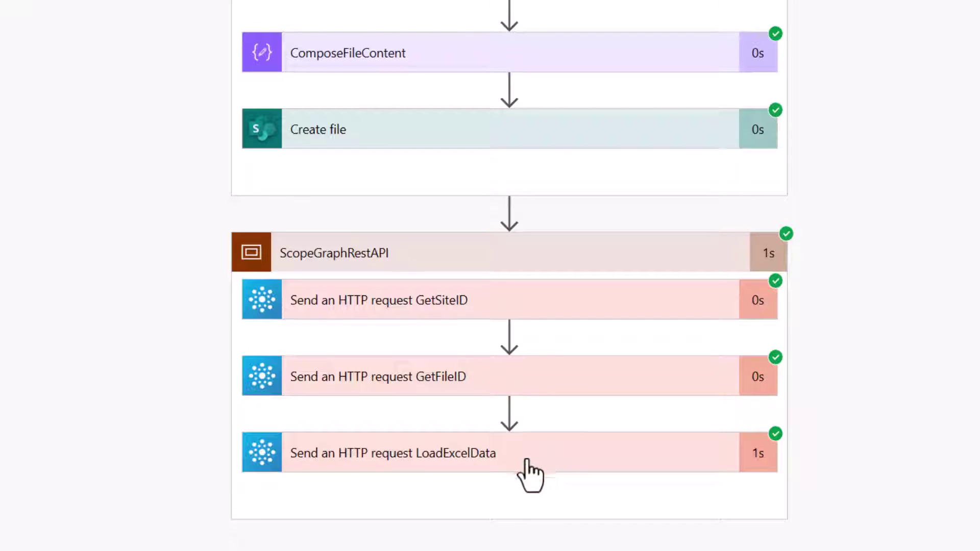
pyautogui.click(519, 304)
pyautogui.scroll(-3, 519, 306)
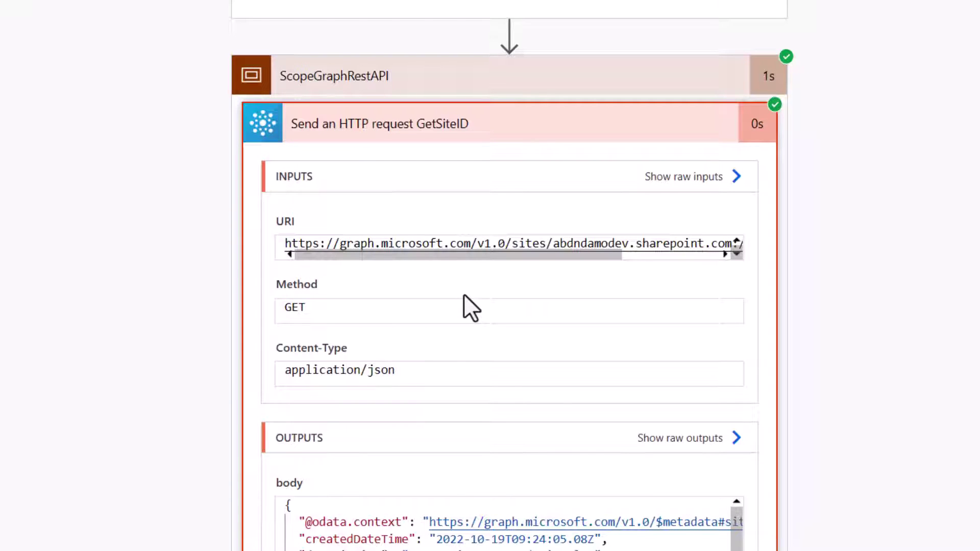
pyautogui.moveTo(529, 259); pyautogui.dragTo(674, 256)
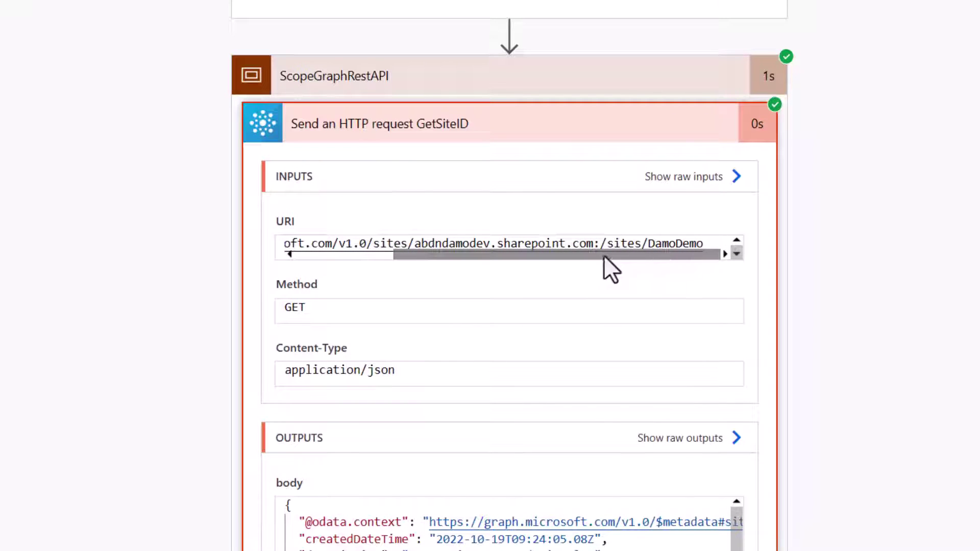
pyautogui.moveTo(606, 244); pyautogui.dragTo(719, 243)
pyautogui.scroll(-7, 820, 343)
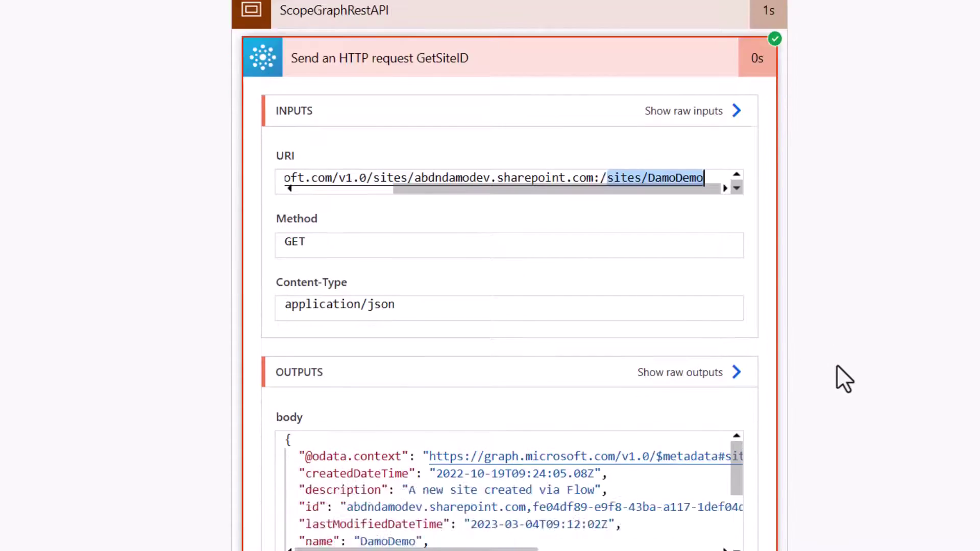
# Step: Expand the GetFileID HTTP request and highlight the .xlsx file name at the end of its URI
pyautogui.click(761, 376)
pyautogui.scroll(-7, 874, 328)
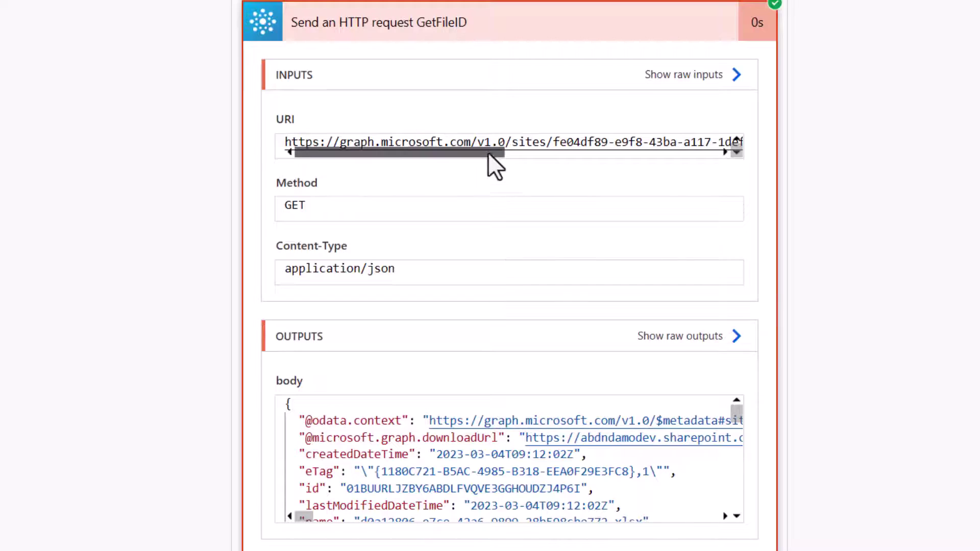
pyautogui.moveTo(488, 152); pyautogui.dragTo(727, 160)
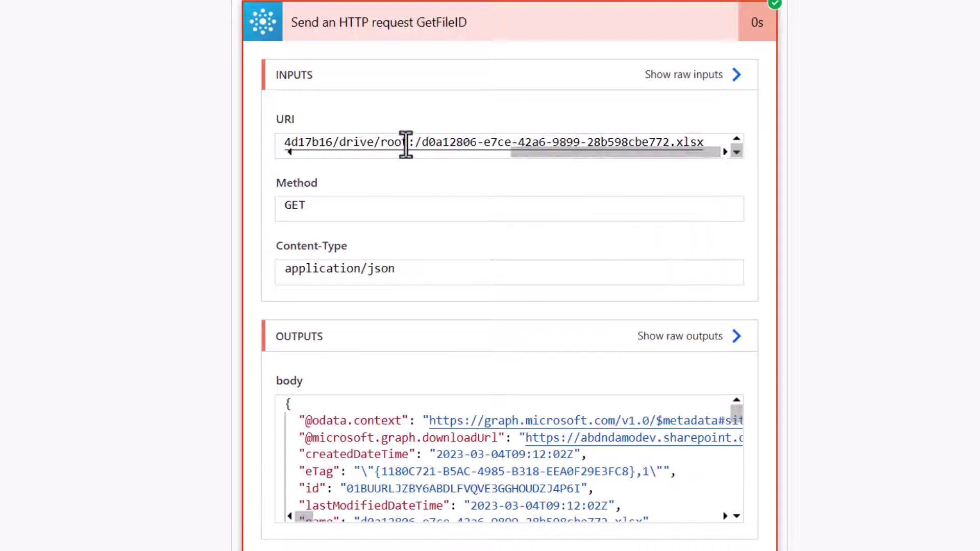
pyautogui.moveTo(420, 144); pyautogui.dragTo(728, 158)
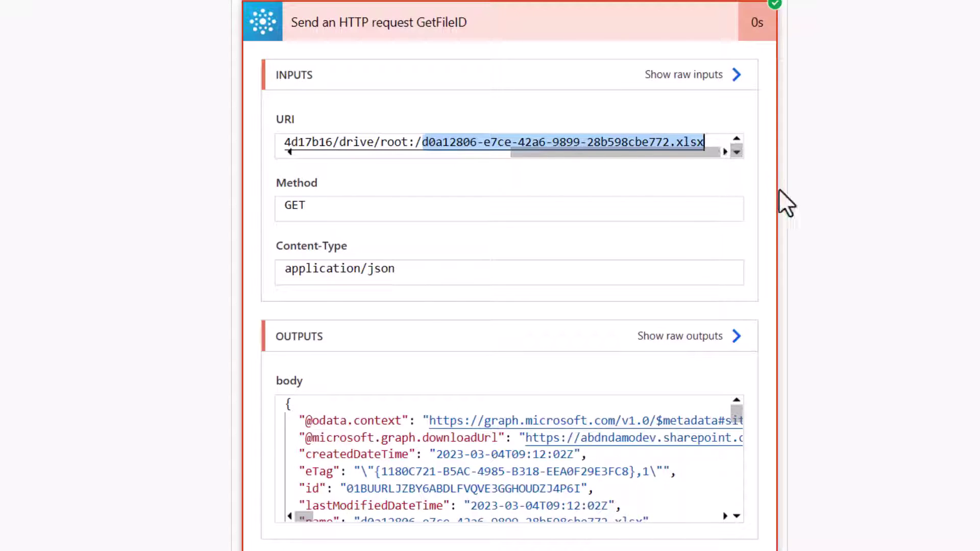
# Step: Expand the LoadExcelData HTTP request in the run and examine its PATCH body and the rest of its long URI
pyautogui.scroll(-4, 810, 278)
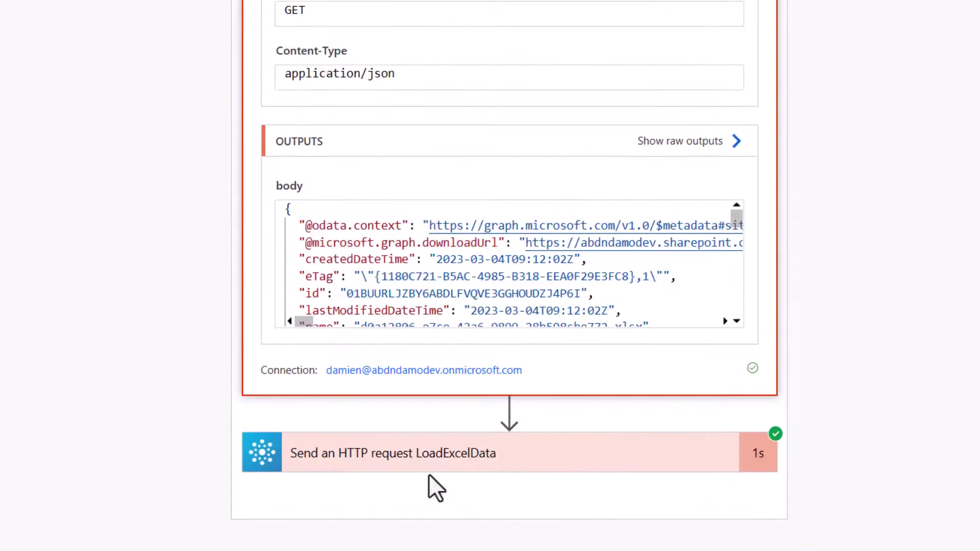
pyautogui.click(453, 461)
pyautogui.scroll(-9, 831, 363)
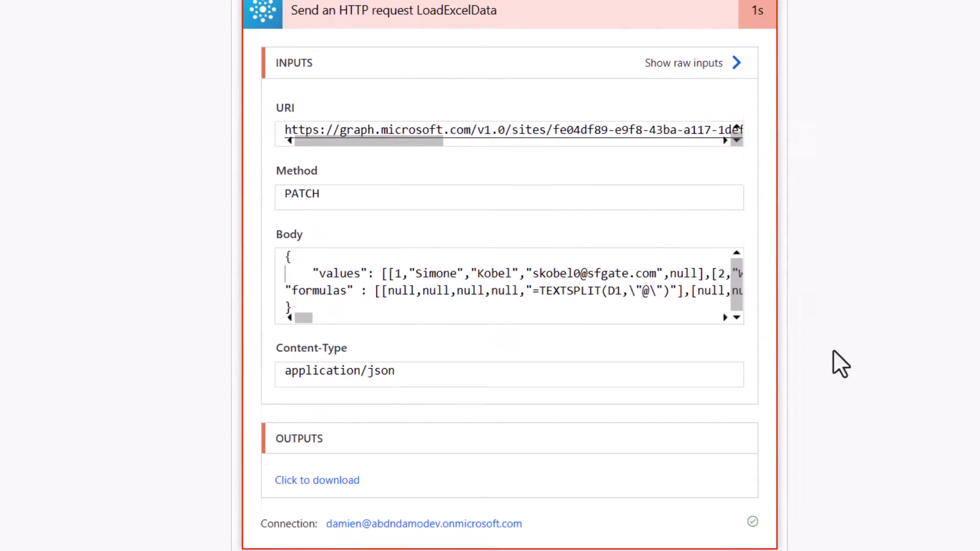
pyautogui.moveTo(418, 142); pyautogui.dragTo(703, 141)
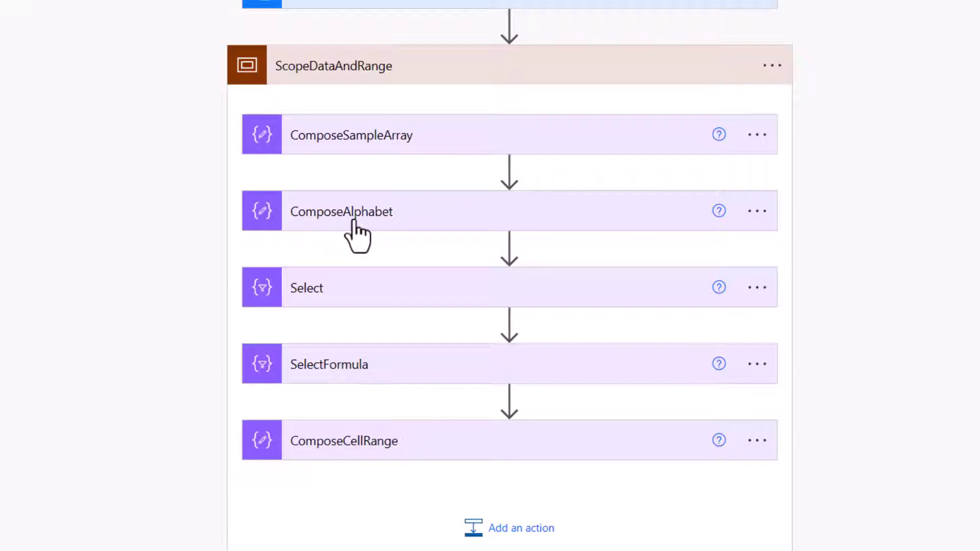
# Step: Expand the Select action and examine its Map array, including the null entry and the expression editor used for it
pyautogui.click(423, 300)
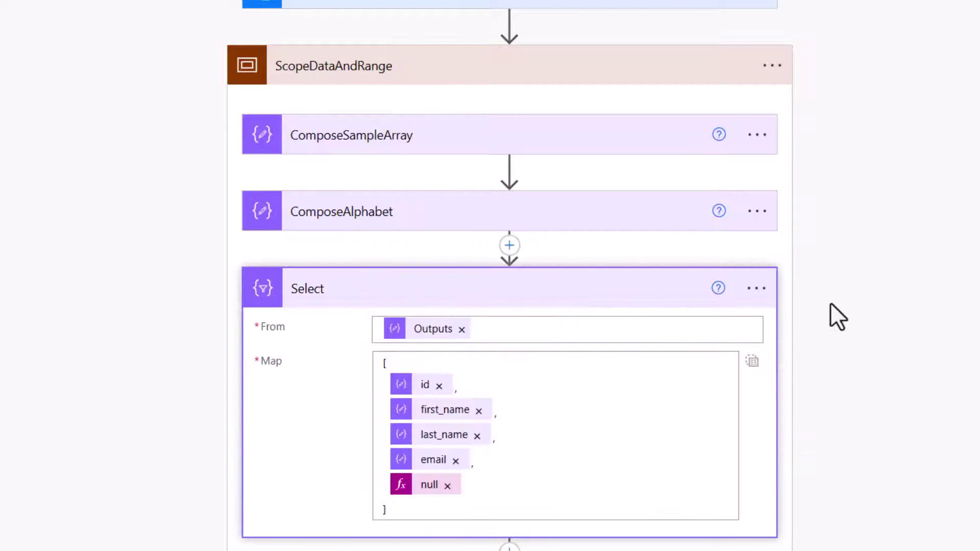
pyautogui.scroll(-3, 791, 286)
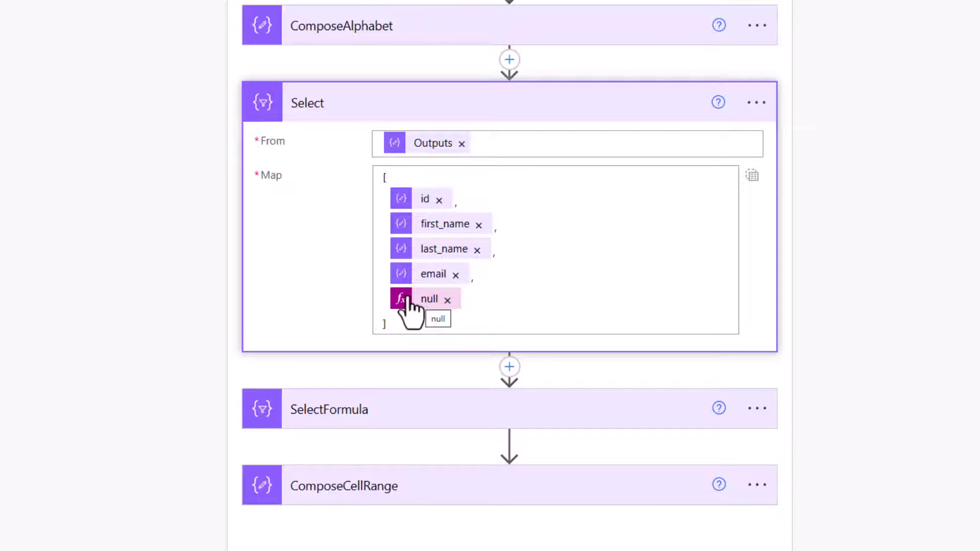
pyautogui.click(481, 298)
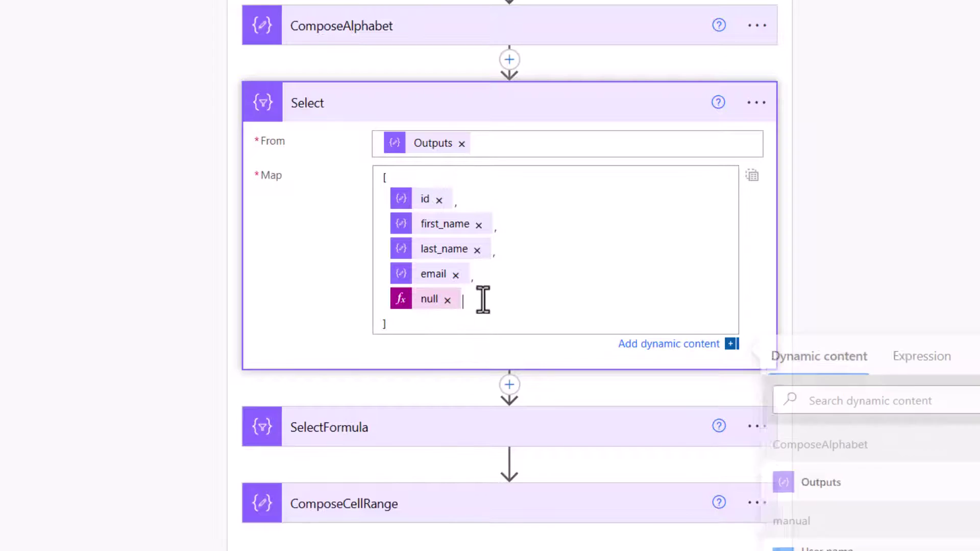
pyautogui.click(927, 360)
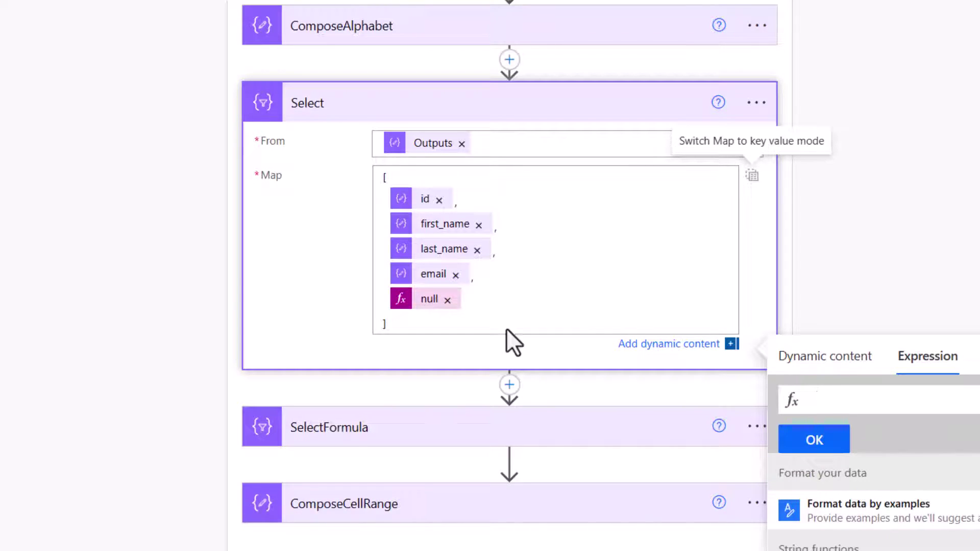
# Step: Inspect SelectFormula's Map, highlighting the escaped quotes in the TEXTSPLIT formula, and view the expressions in ComposeCellRange
pyautogui.click(339, 431)
pyautogui.scroll(-7, 352, 424)
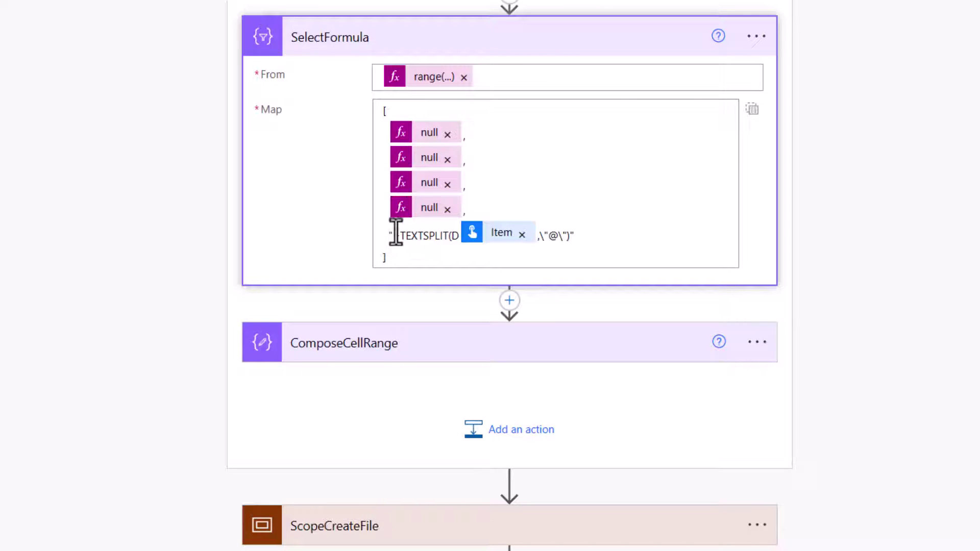
pyautogui.click(568, 236)
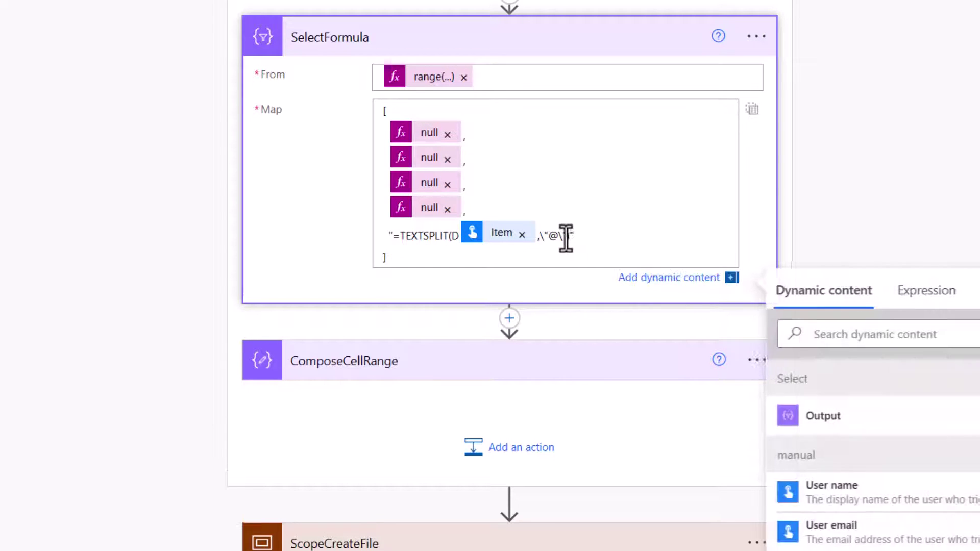
pyautogui.moveTo(566, 237); pyautogui.dragTo(560, 236)
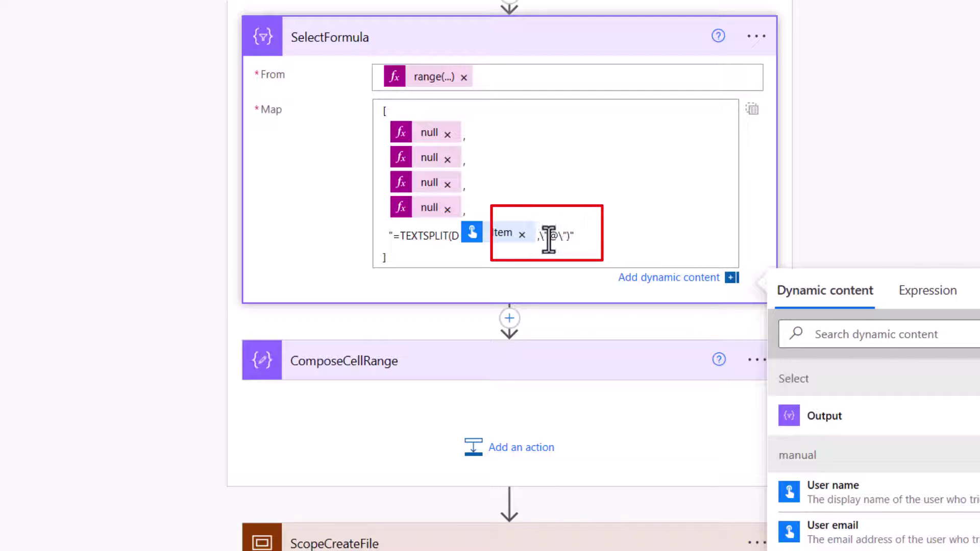
pyautogui.moveTo(548, 237); pyautogui.dragTo(540, 240)
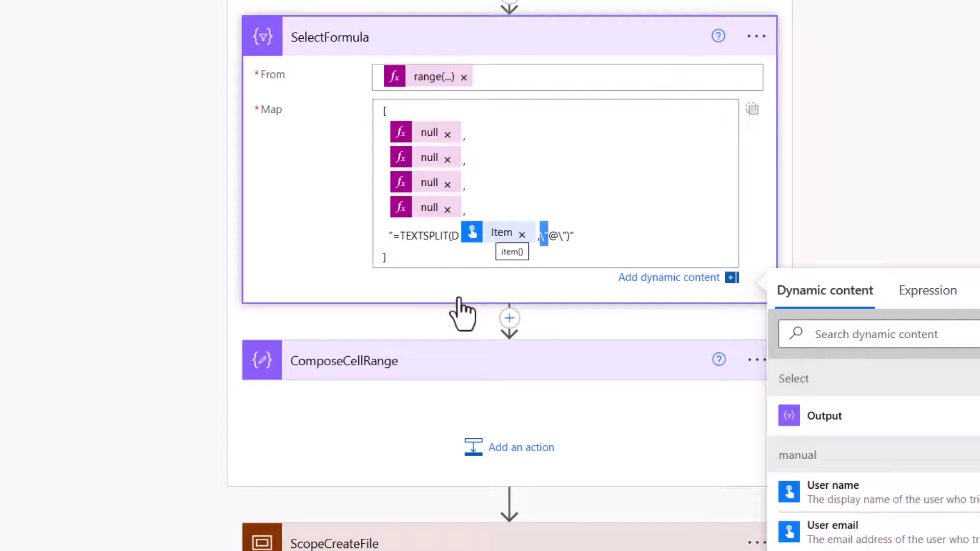
pyautogui.click(433, 368)
pyautogui.scroll(-4, 429, 359)
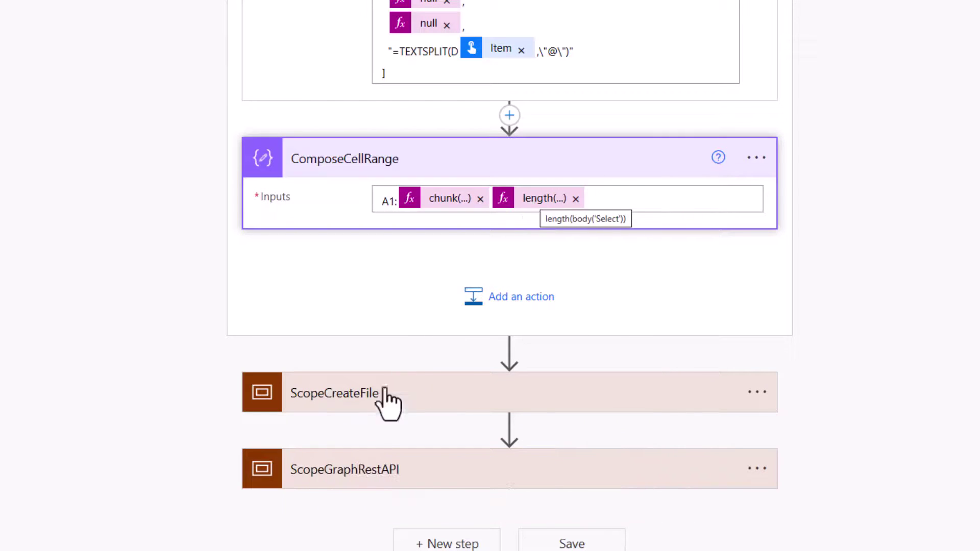
# Step: Expand ScopeCreateFile and examine the ComposeFileName input and the settings of the SharePoint Create file action
pyautogui.click(372, 400)
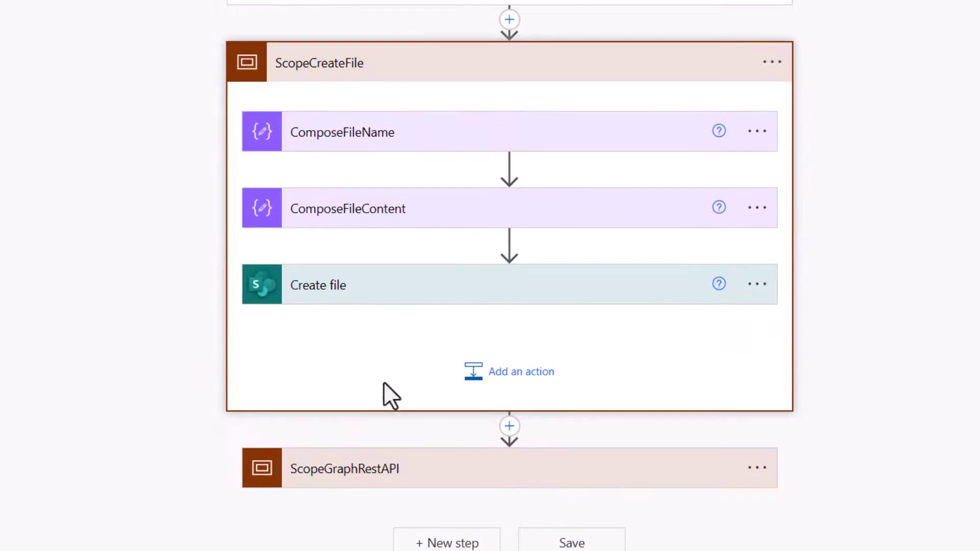
pyautogui.click(352, 134)
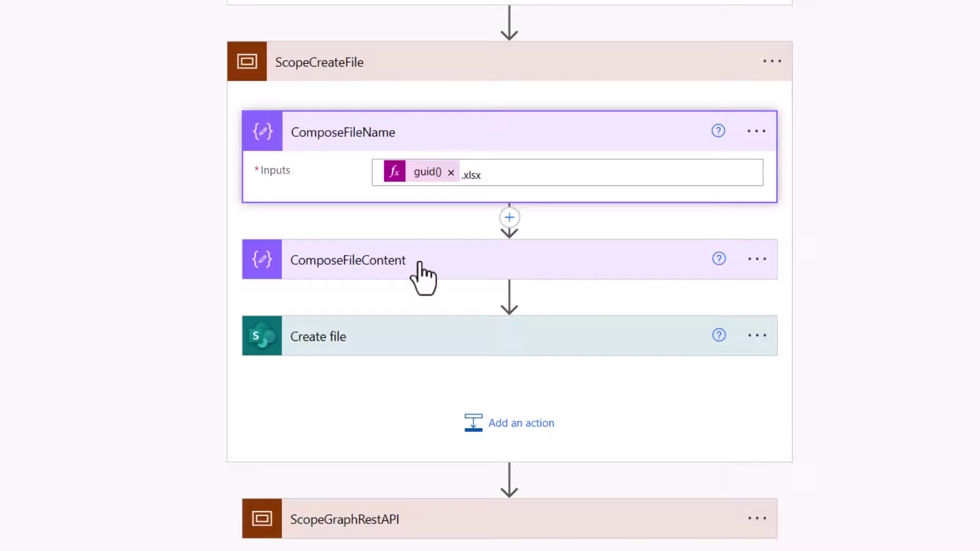
pyautogui.click(348, 343)
pyautogui.scroll(-4, 382, 357)
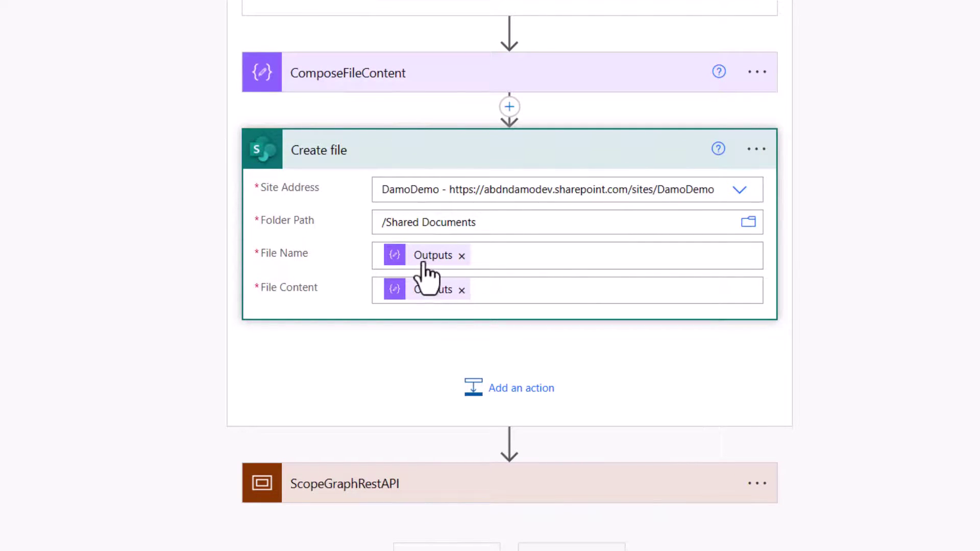
# Step: Inspect the GetSiteID request in ScopeGraphRestAPI, highlighting the hostname and sites/DamoDemo in its URI, and examine the GetFileID request's URI
pyautogui.scroll(1, 429, 270)
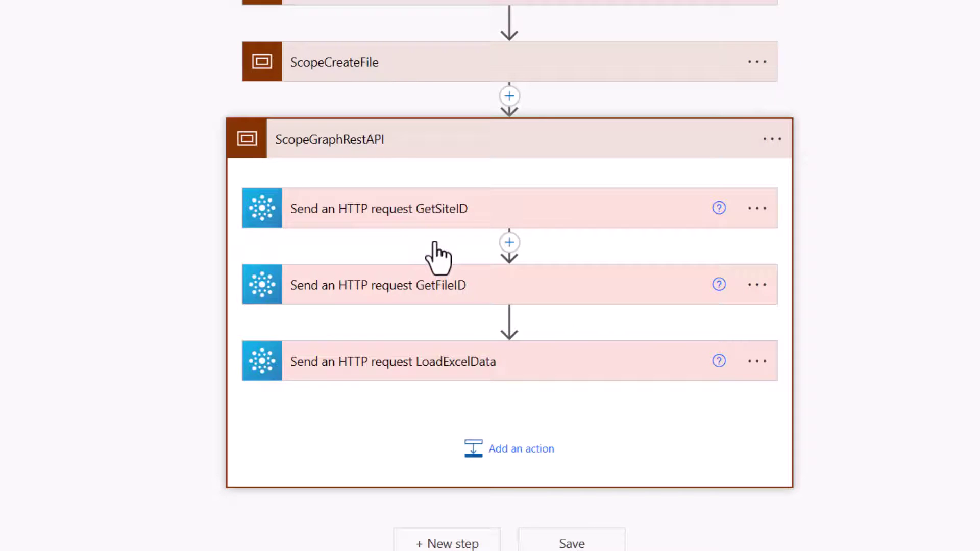
pyautogui.click(433, 223)
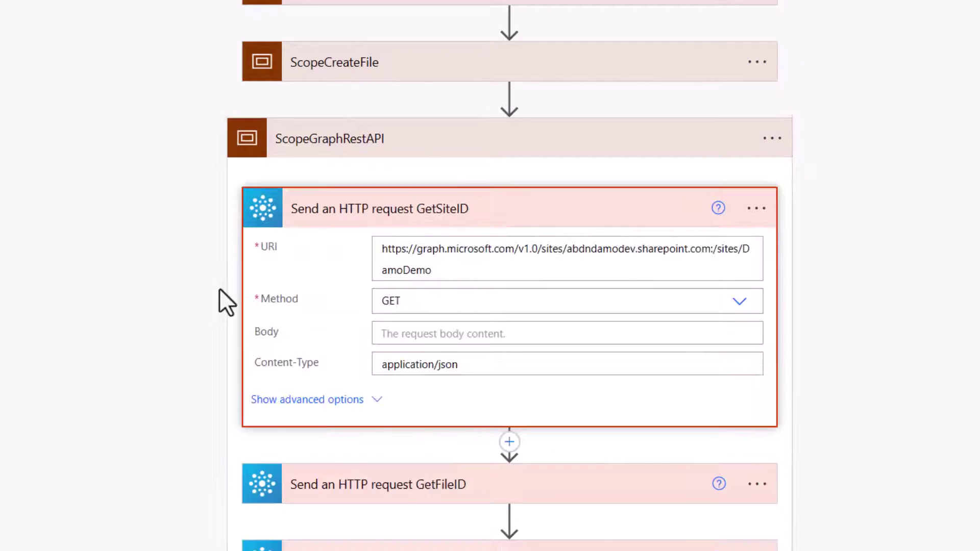
pyautogui.scroll(-2, 215, 294)
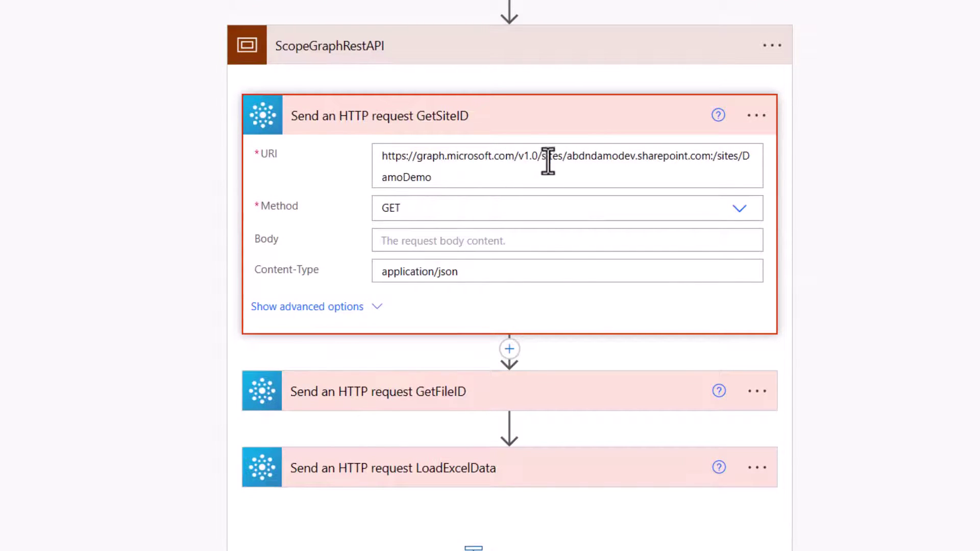
pyautogui.moveTo(566, 156); pyautogui.dragTo(712, 156)
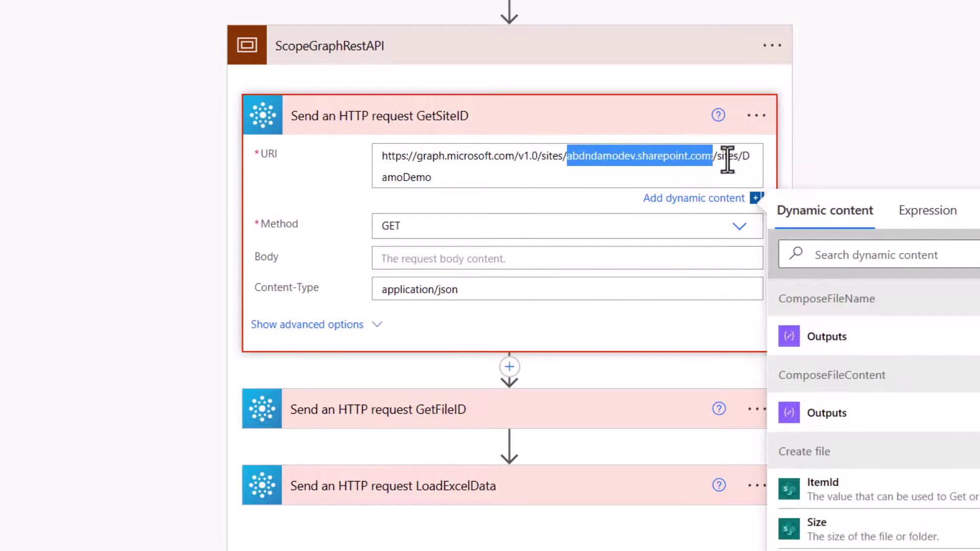
pyautogui.moveTo(741, 157); pyautogui.dragTo(758, 172)
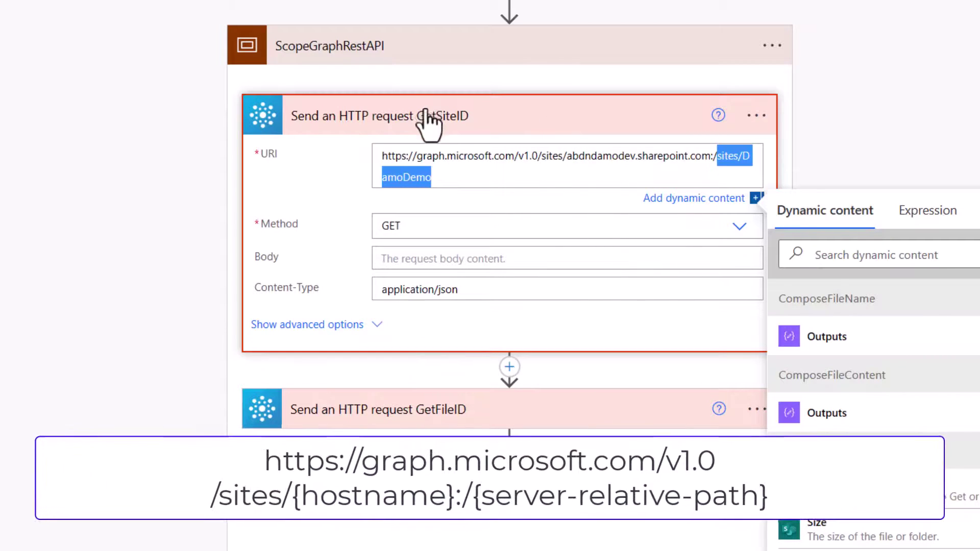
pyautogui.click(422, 417)
pyautogui.scroll(-4, 422, 417)
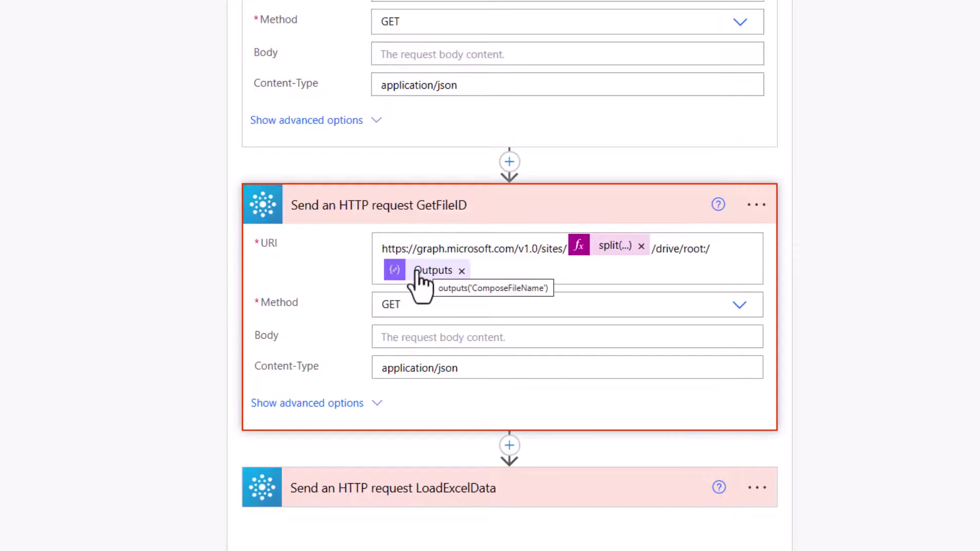
# Step: Expand the LoadExcelData request's configuration and highlight the braces, "values" and "formulas" keys in its body
pyautogui.click(449, 490)
pyautogui.scroll(-5, 449, 498)
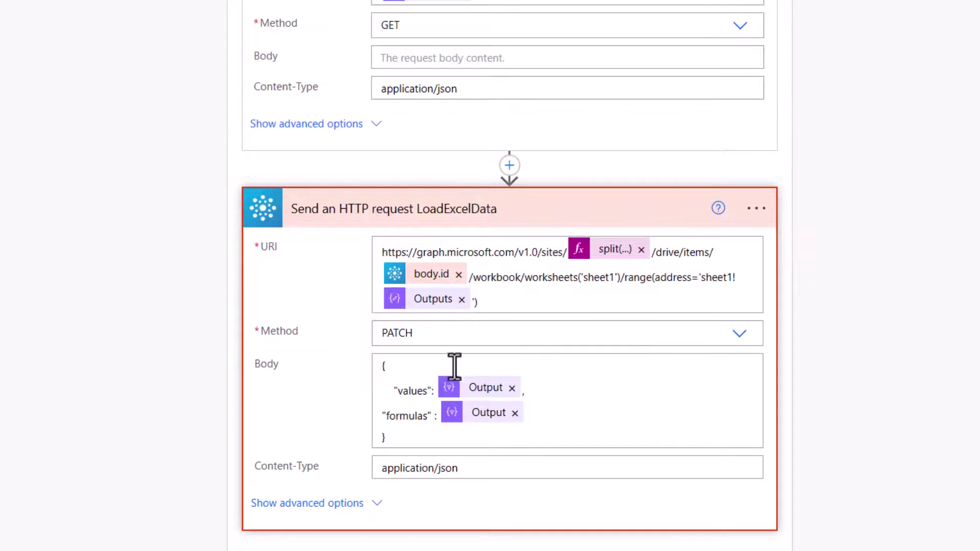
pyautogui.click(378, 366)
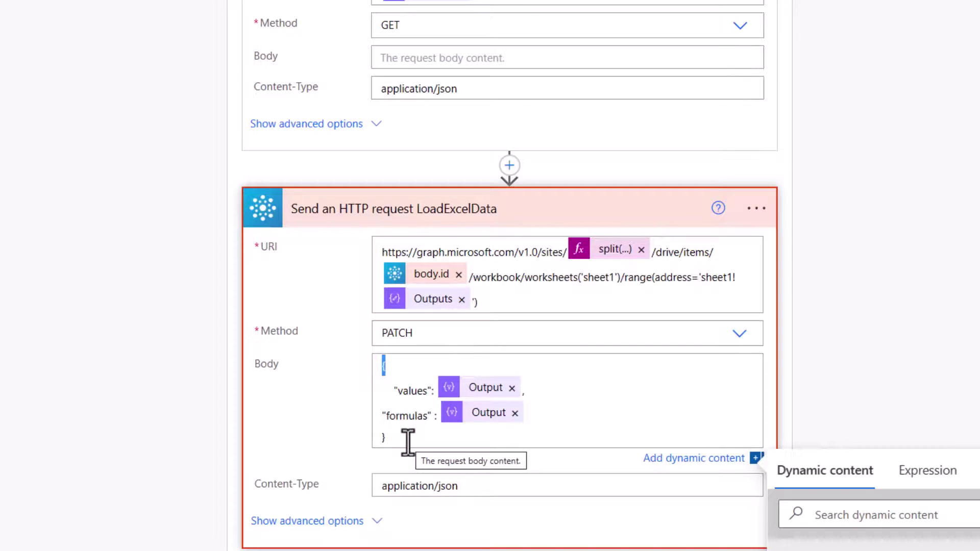
pyautogui.click(388, 434)
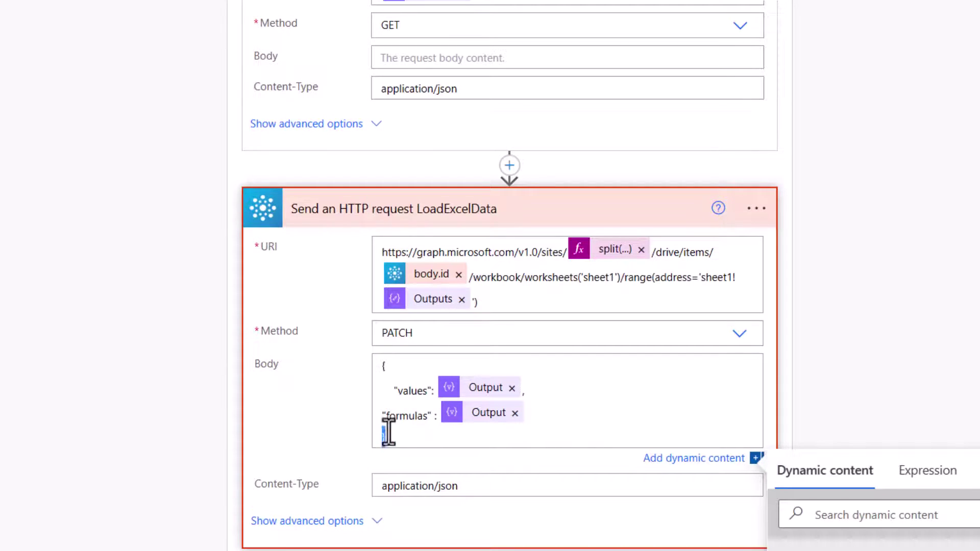
pyautogui.moveTo(394, 391); pyautogui.dragTo(433, 392)
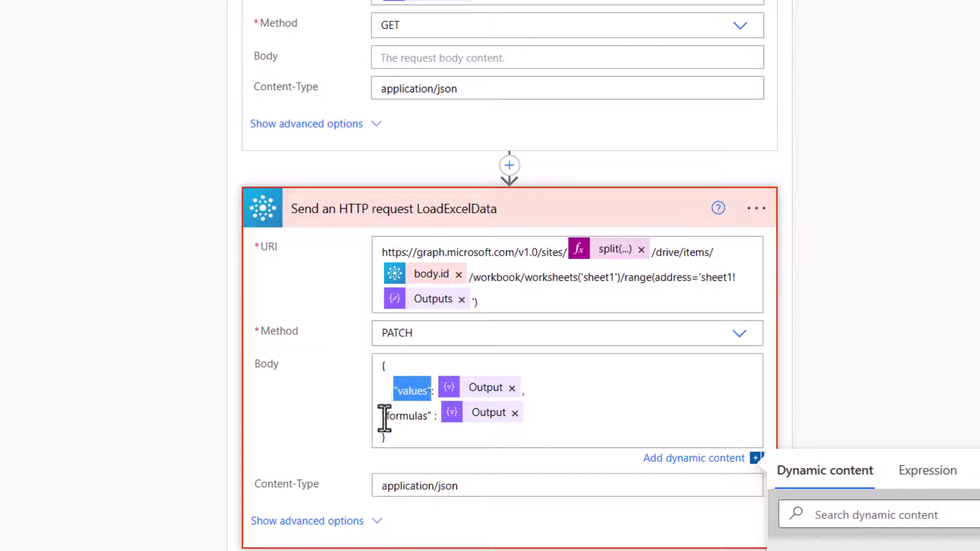
pyautogui.moveTo(384, 419); pyautogui.dragTo(431, 419)
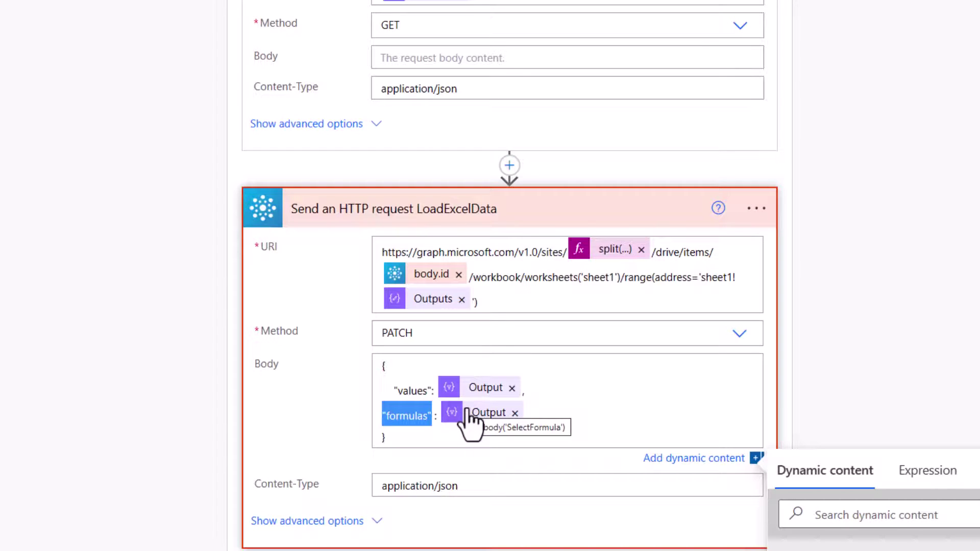
pyautogui.click(546, 421)
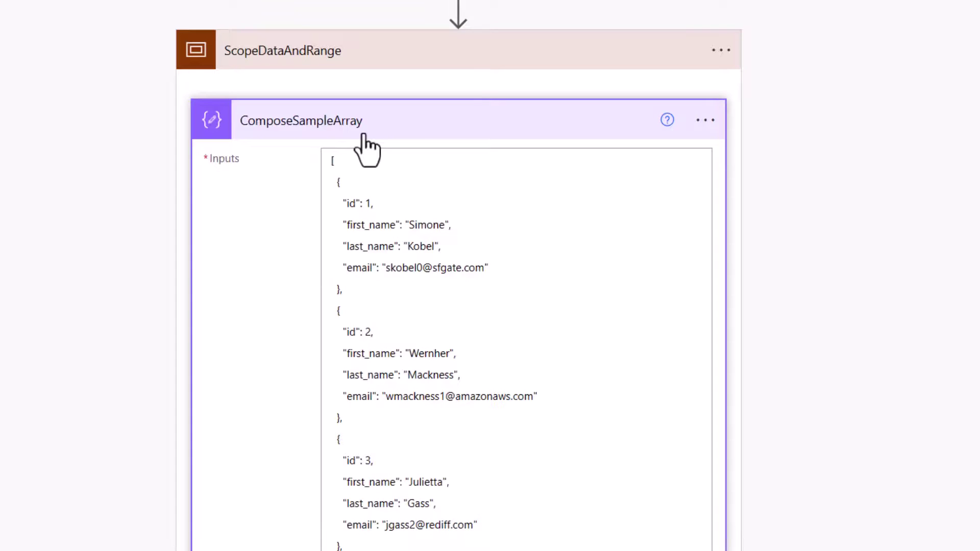
# Step: Add a SharePoint Get items action above ScopeDataAndRange for the DamoDemo site and the Microsoft 365 Status list
pyautogui.click(458, 8)
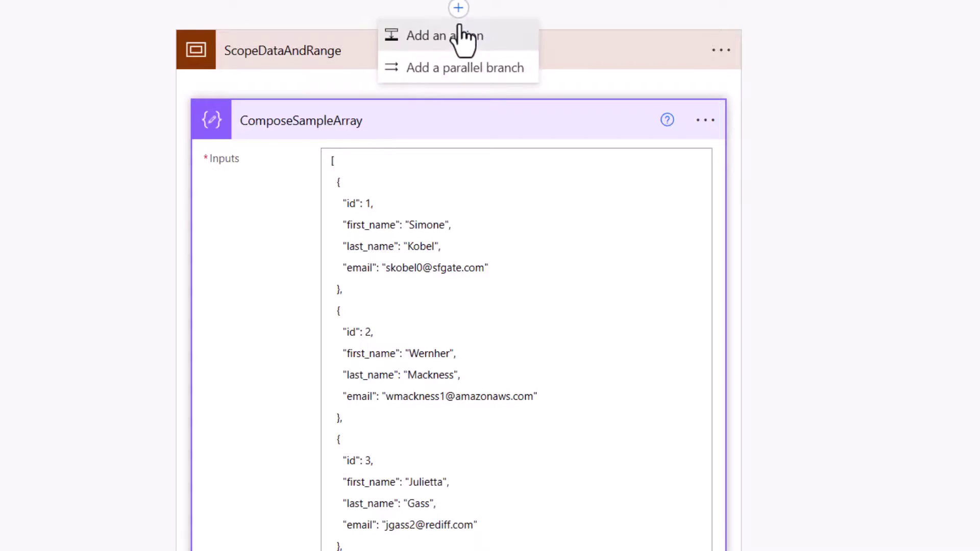
pyautogui.click(463, 37)
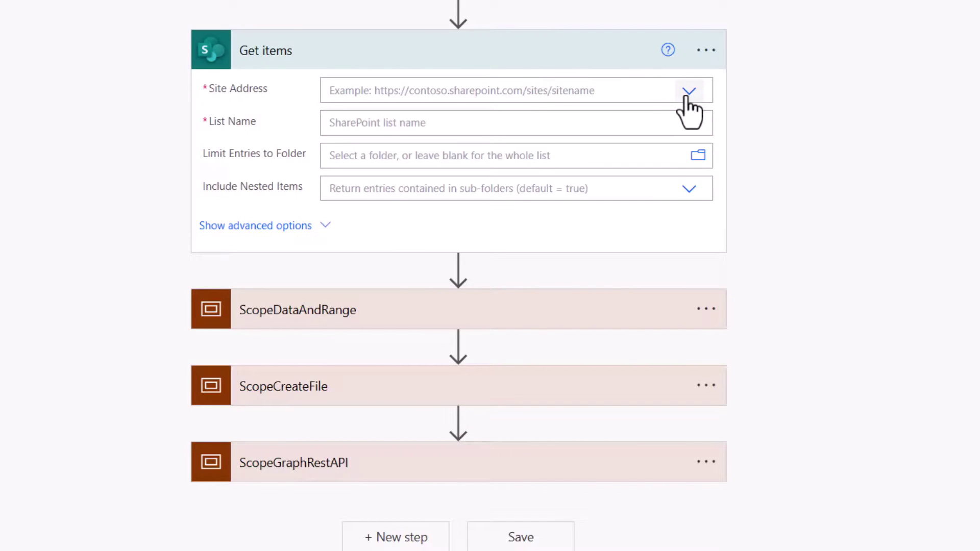
pyautogui.click(688, 93)
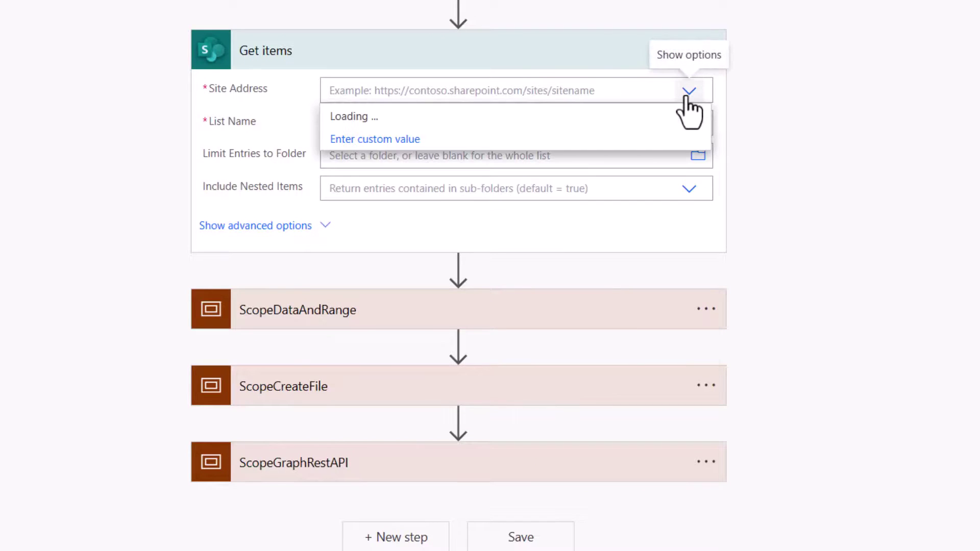
pyautogui.click(571, 162)
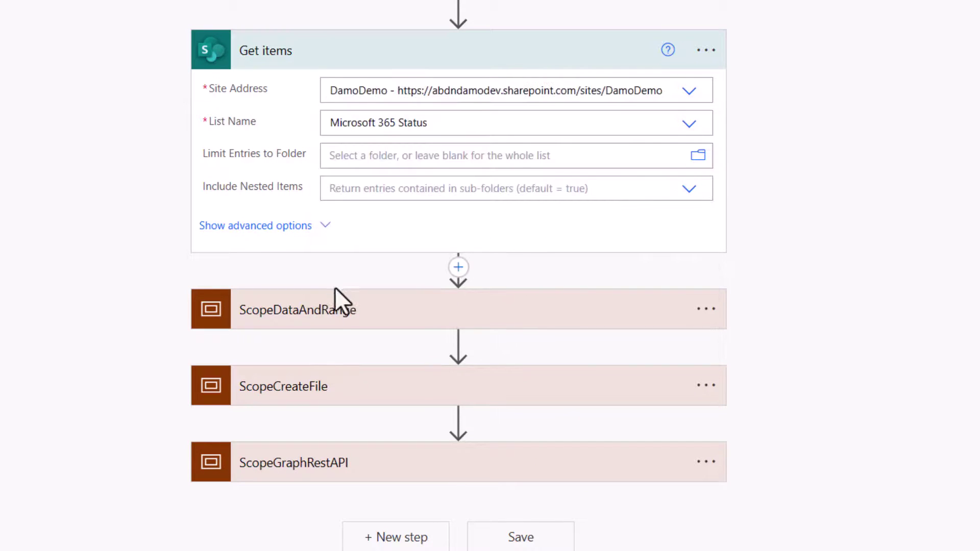
# Step: Replace the source array in the Select action's From field with the value output of Get items
pyautogui.click(314, 314)
pyautogui.scroll(-5, 314, 314)
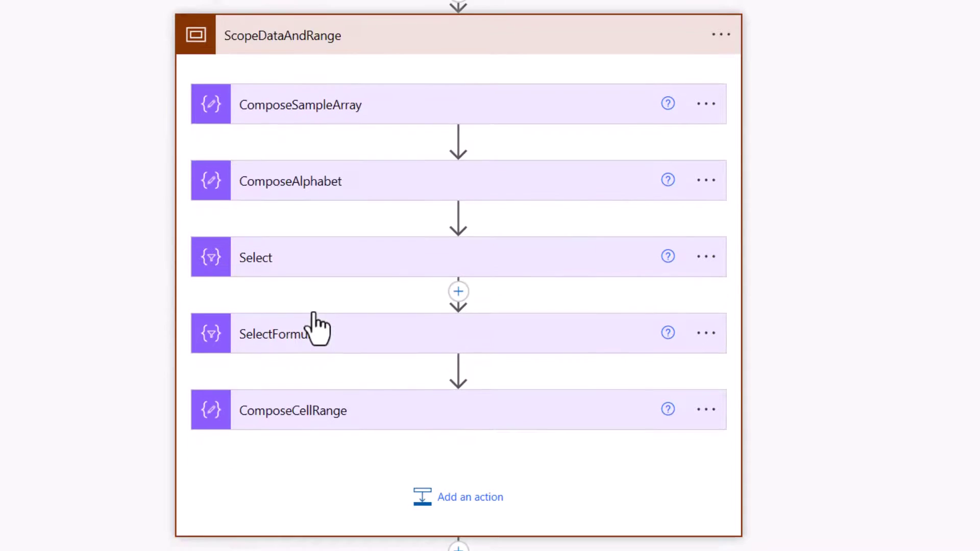
pyautogui.click(314, 263)
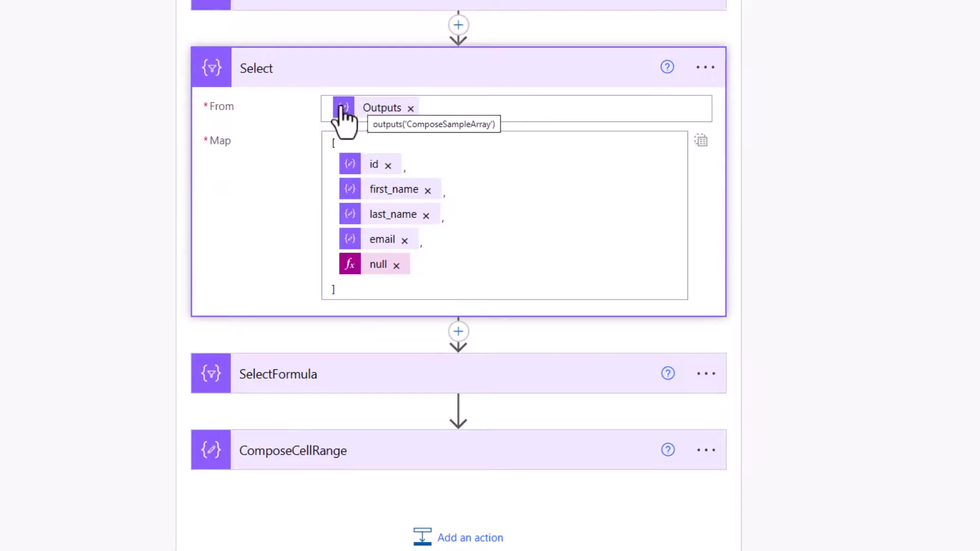
pyautogui.click(411, 108)
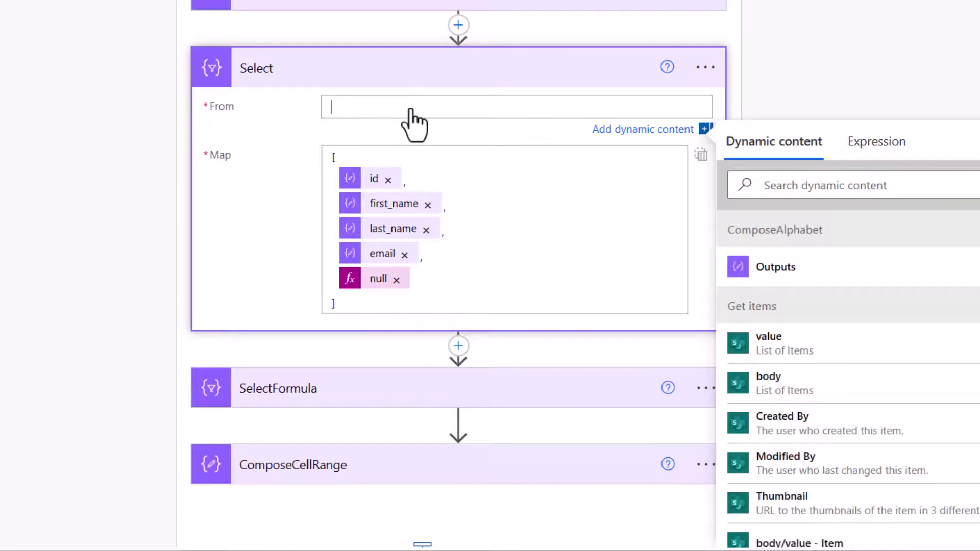
pyautogui.click(793, 344)
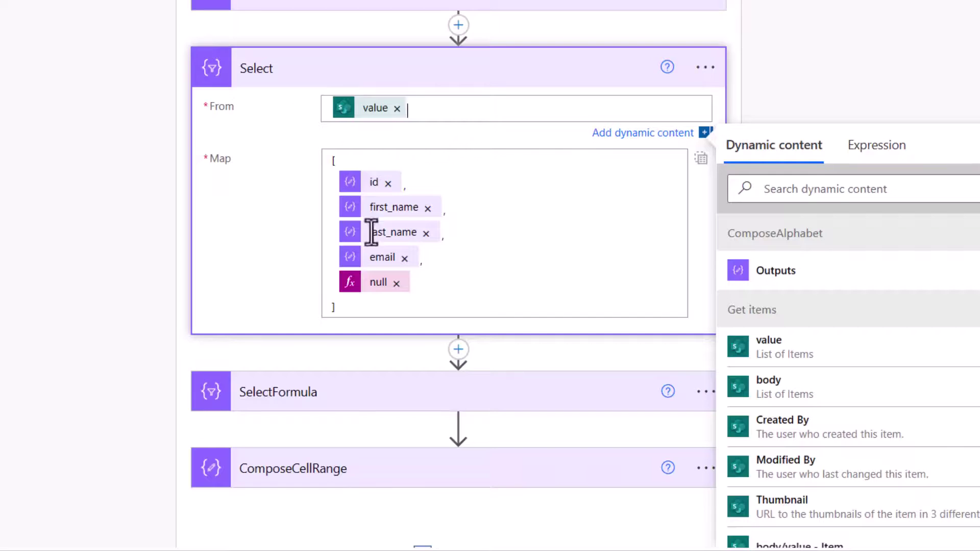
# Step: Replace the entries in the Select action's Map array with the Get items fields ID and Service, separated by commas
pyautogui.moveTo(438, 284); pyautogui.dragTo(321, 193)
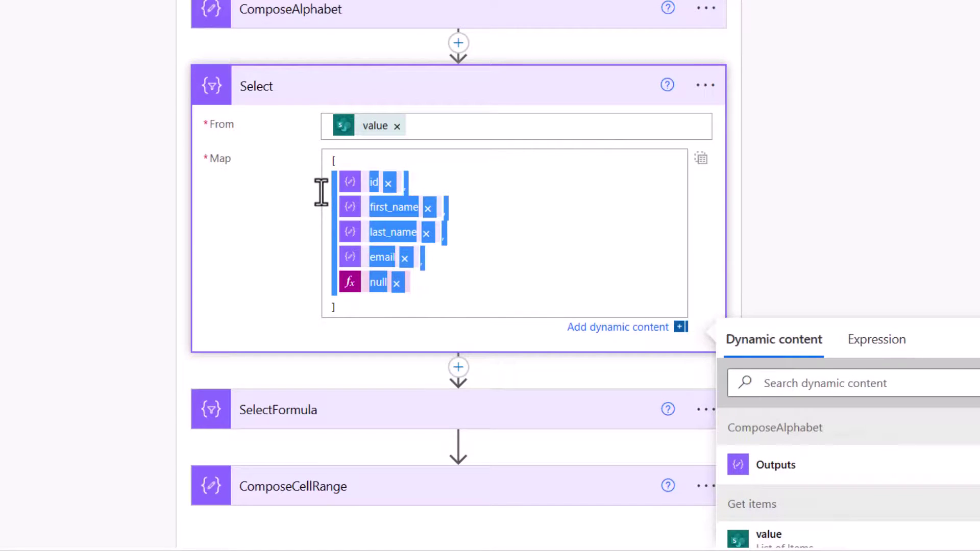
pyautogui.press('Delete')
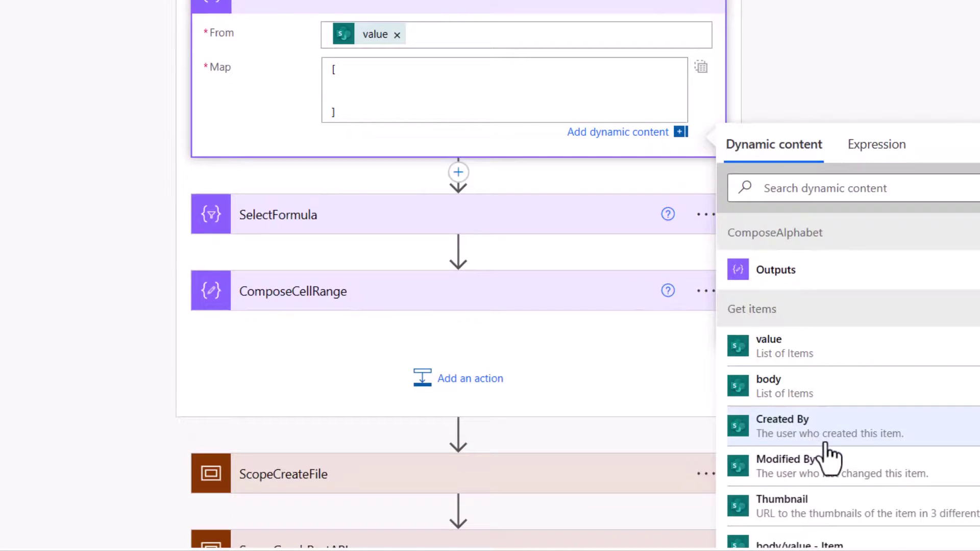
pyautogui.scroll(-2, 822, 454)
pyautogui.click(830, 496)
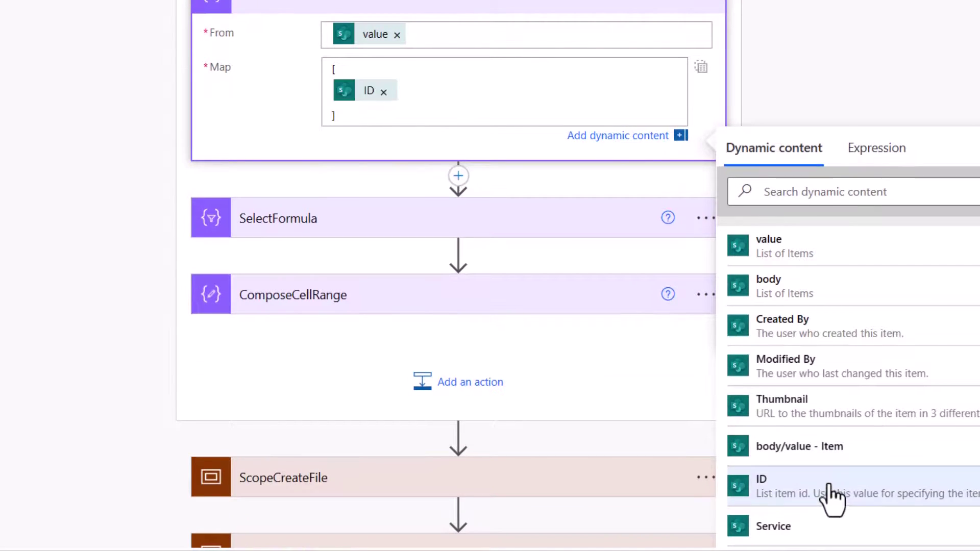
pyautogui.write(',')
pyautogui.press('Return')
pyautogui.click(849, 225)
pyautogui.write('service')
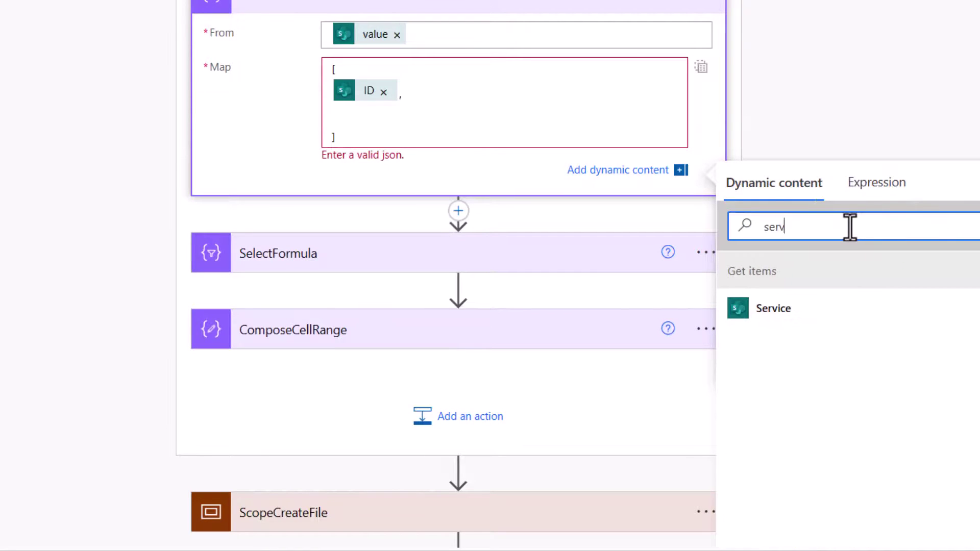
pyautogui.click(772, 306)
# Step: Append the Get items fields Status and Last Update to the Select action's Map array, separated by a comma
pyautogui.write('stat')
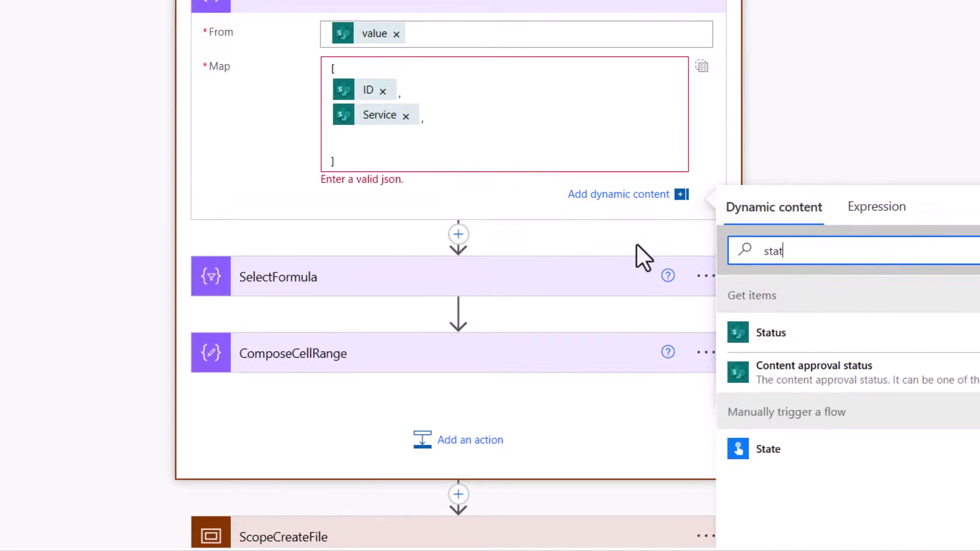
pyautogui.click(772, 332)
pyautogui.write(',')
pyautogui.press('Return')
pyautogui.click(827, 276)
pyautogui.write('last')
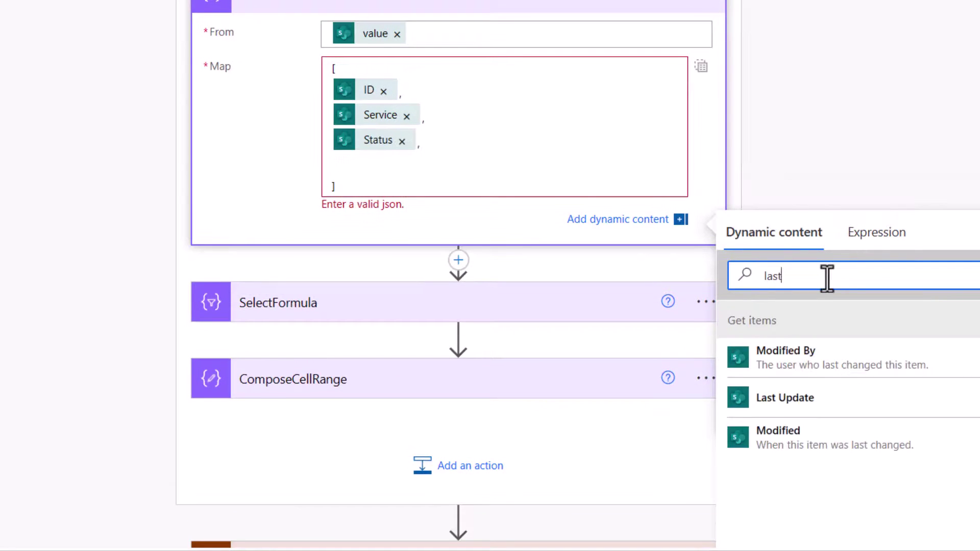
pyautogui.click(793, 401)
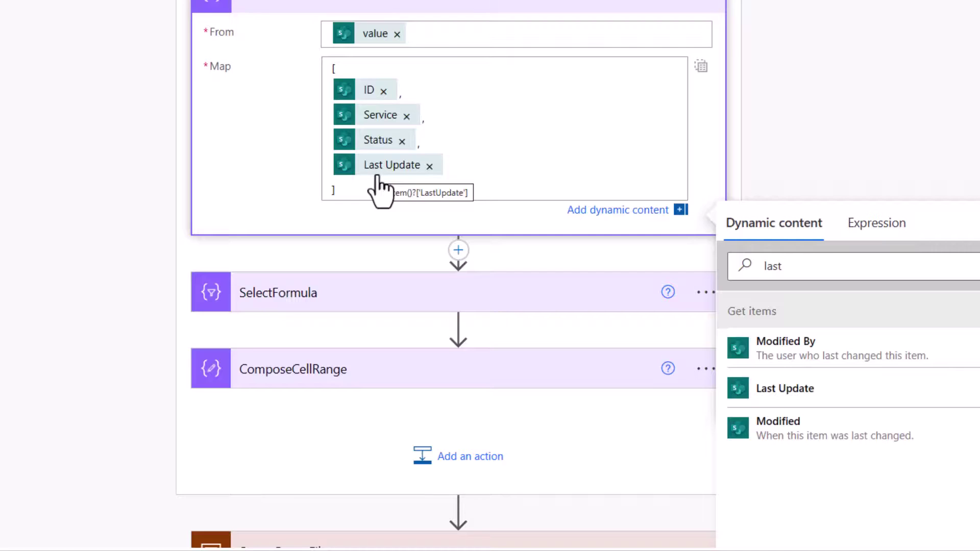
# Step: Add a Data Operation Compose action between ComposeAlphabet and Select
pyautogui.scroll(2, 398, 215)
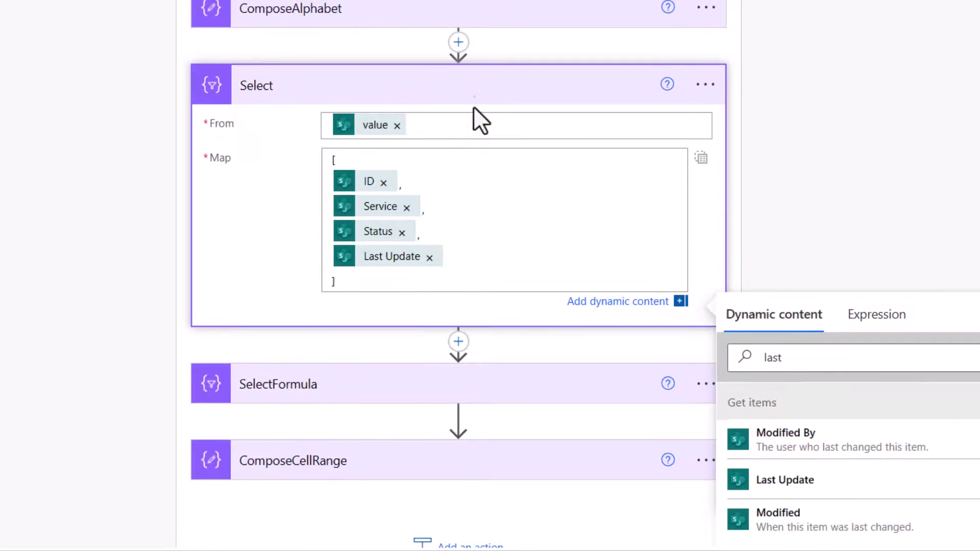
pyautogui.click(459, 43)
pyautogui.click(466, 68)
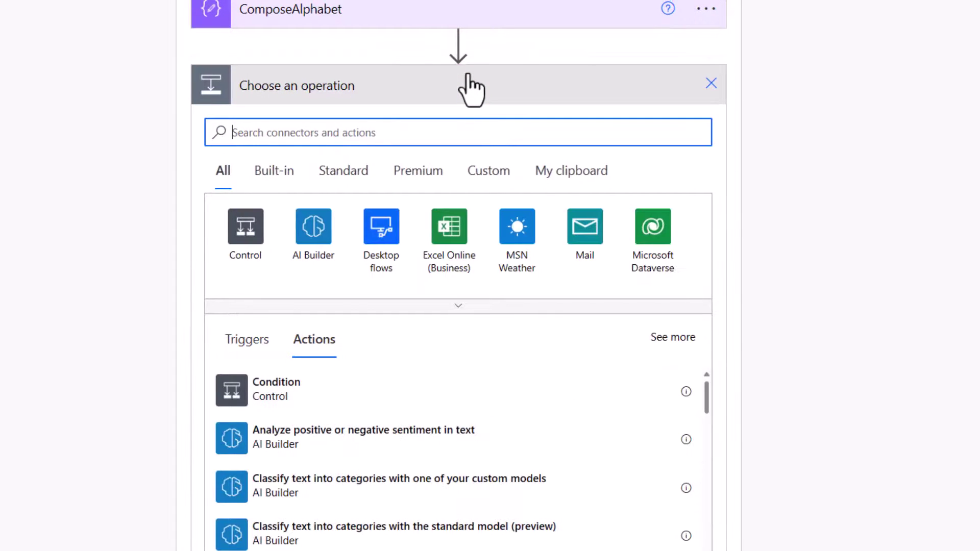
pyautogui.write('Compose')
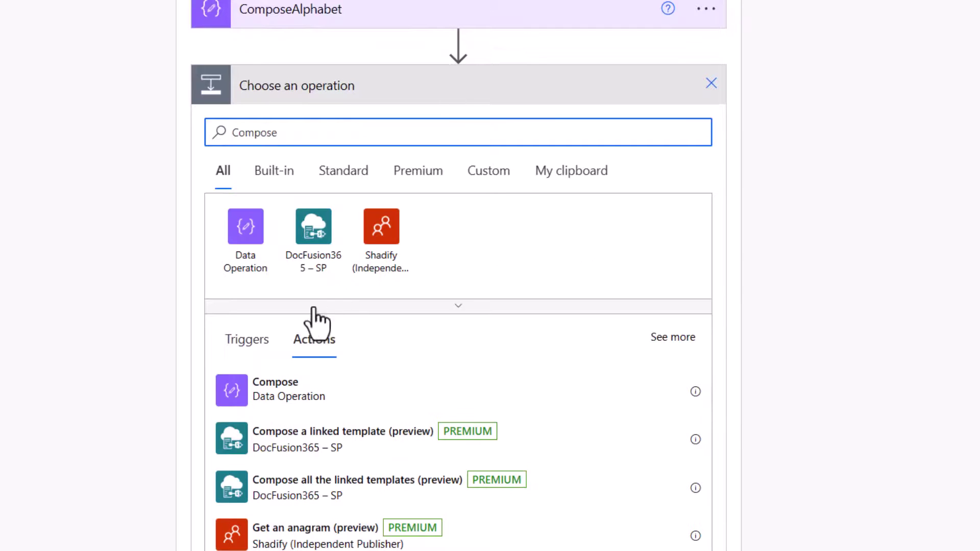
pyautogui.click(297, 393)
pyautogui.click(498, 214)
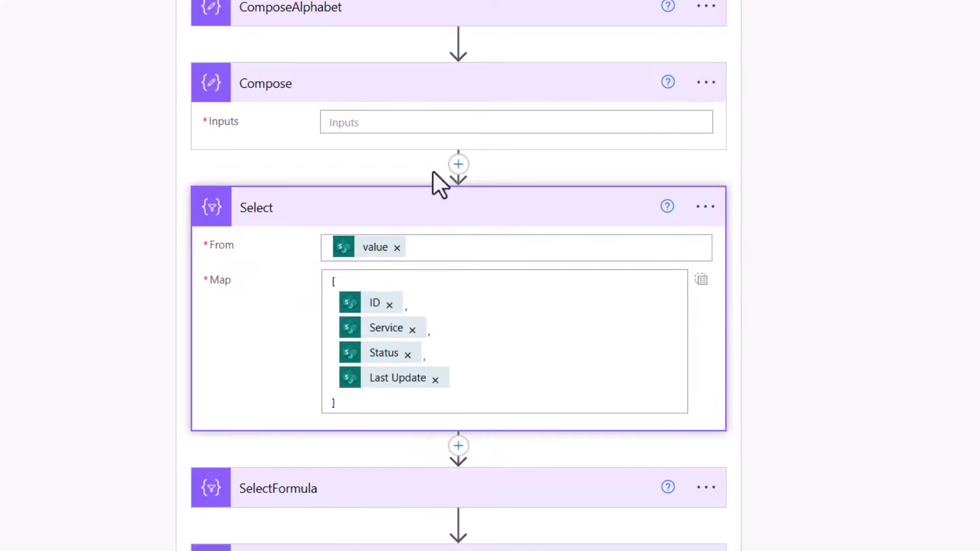
# Step: Enter an empty nested array in the new Compose action's Inputs, with inner and outer square brackets on separate lines
pyautogui.click(363, 122)
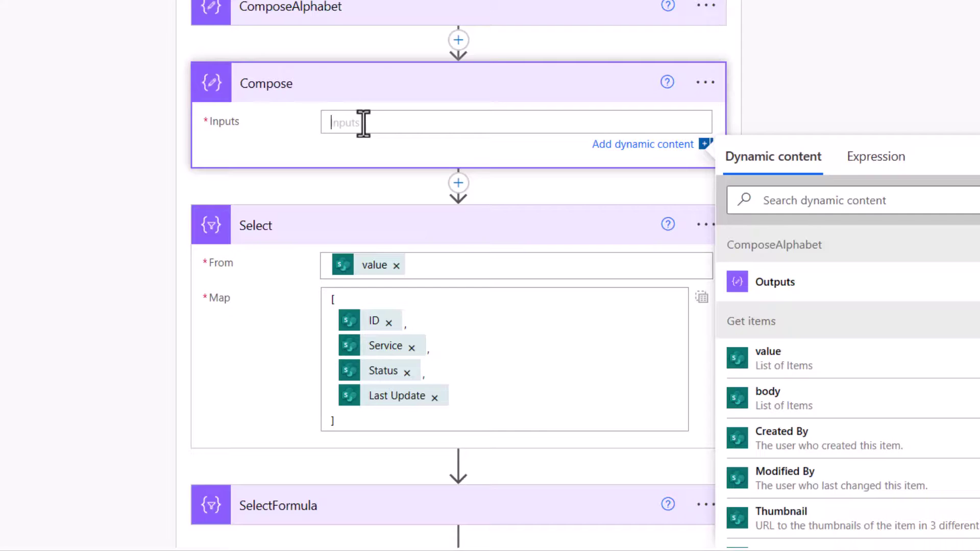
pyautogui.write('[')
pyautogui.press('Return')
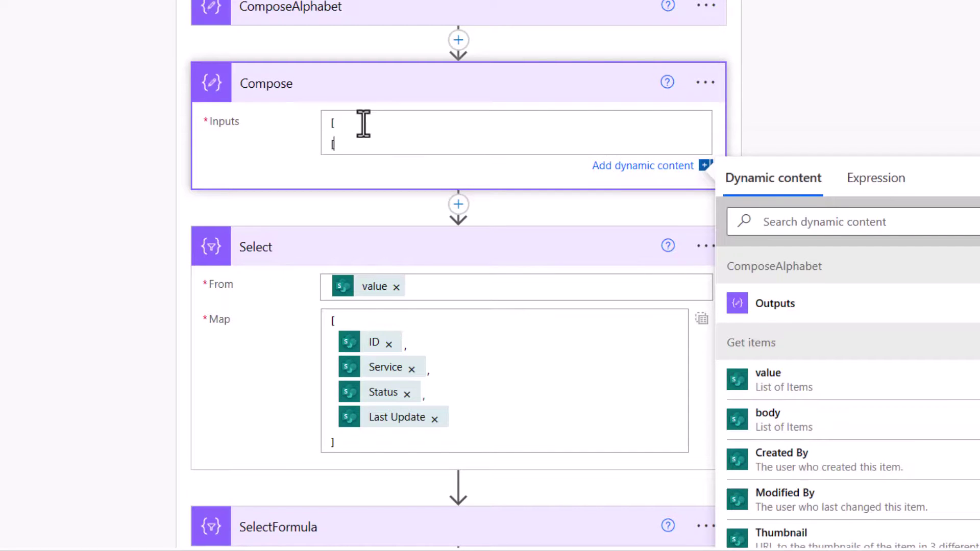
pyautogui.write('[')
pyautogui.press('Return')
pyautogui.press('Return')
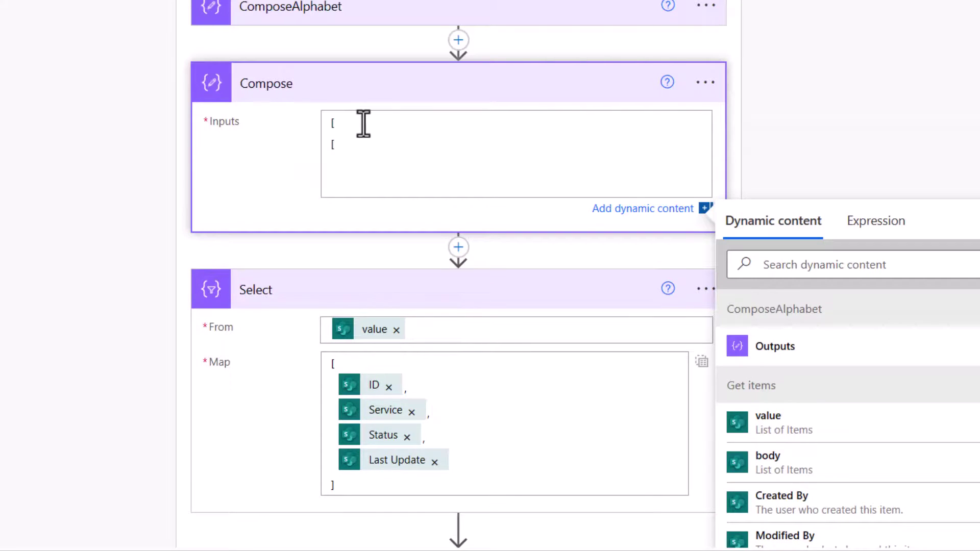
pyautogui.write(']')
pyautogui.press('Return')
pyautogui.write(']')
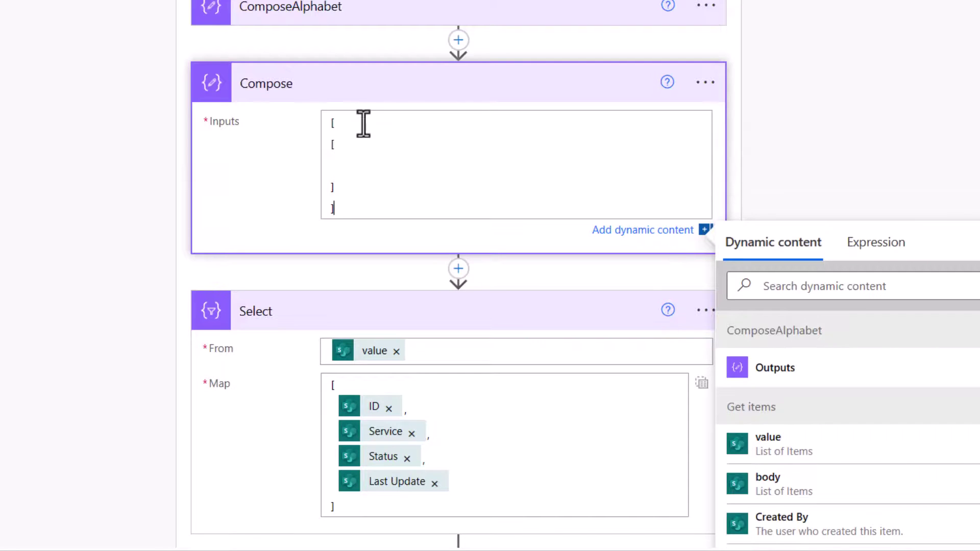
# Step: Fill the inner array of Compose with the column headers "ID","Service","Status","Update"
pyautogui.press('Up')
pyautogui.press('Up')
pyautogui.write('"ID","Service","Stuat')
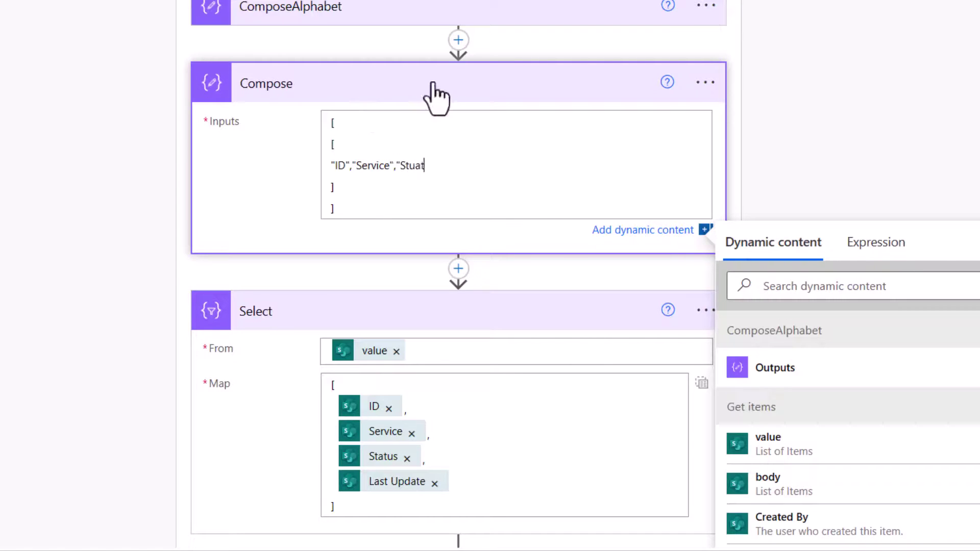
pyautogui.press('BackSpace')
pyautogui.press('BackSpace')
pyautogui.press('BackSpace')
pyautogui.write('atus","Update"')
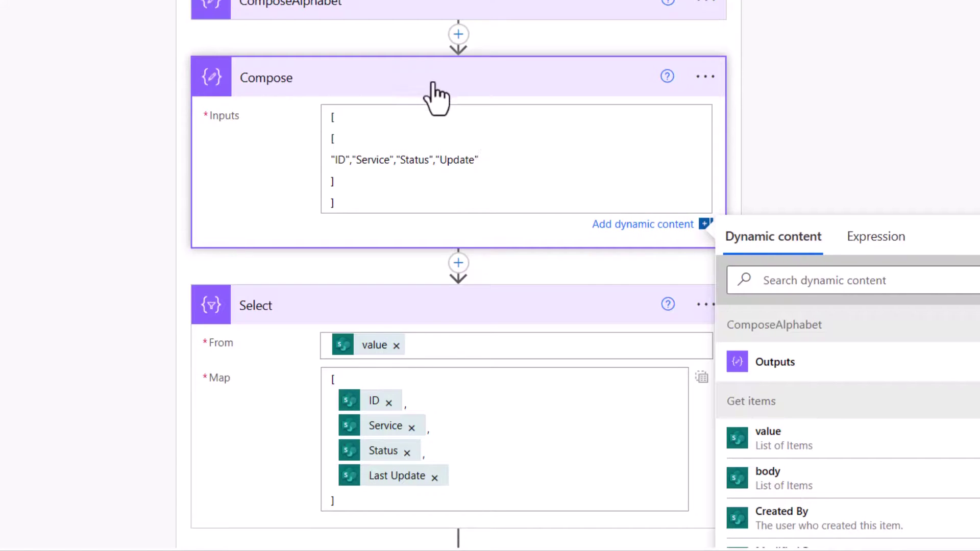
# Step: Add a second Compose action between Select and SelectFormula and rename it ComposeUnion
pyautogui.scroll(-5, 439, 104)
pyautogui.click(458, 275)
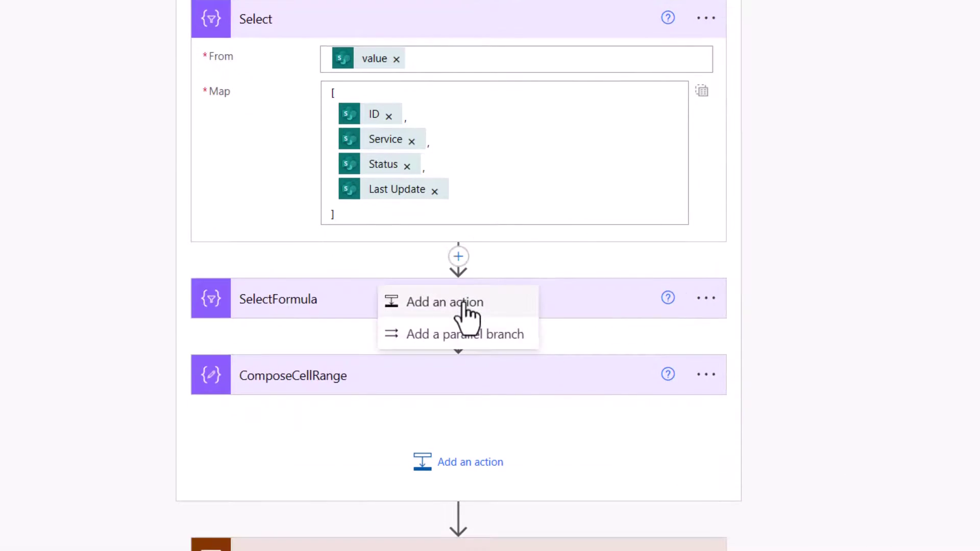
pyautogui.click(462, 303)
pyautogui.write('Compose')
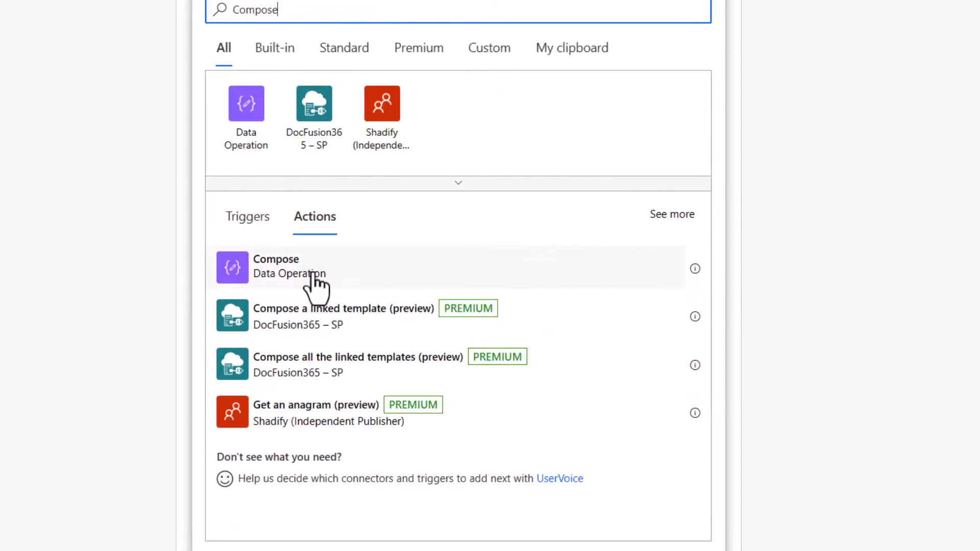
pyautogui.click(313, 274)
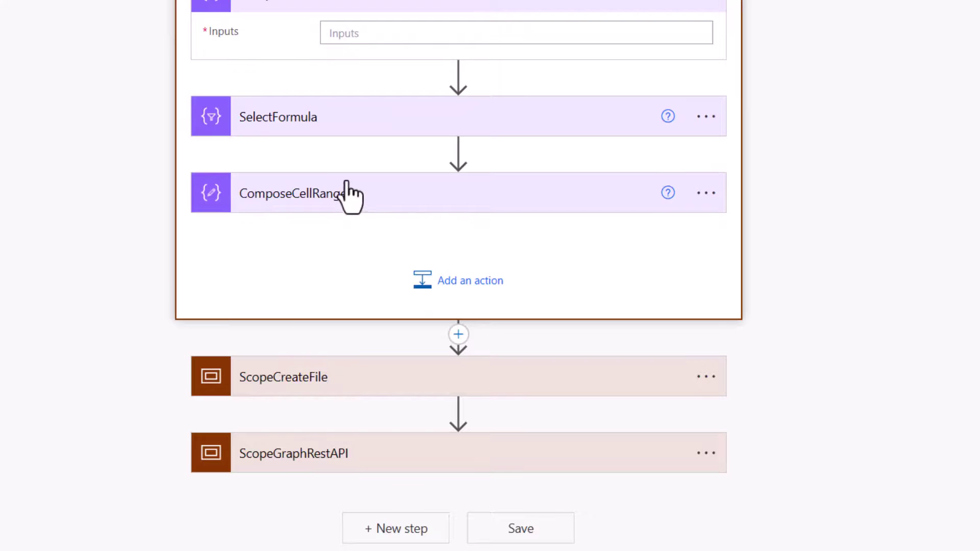
pyautogui.scroll(5, 352, 204)
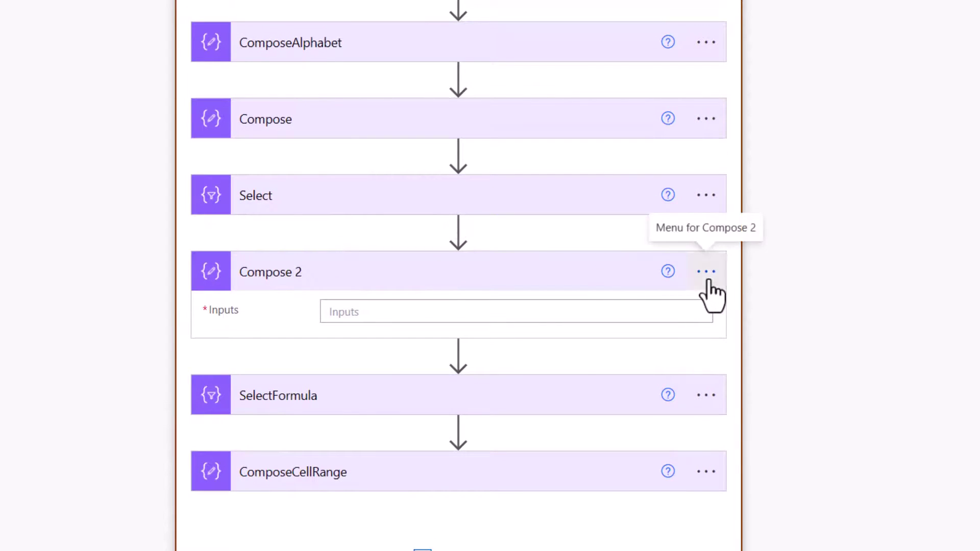
pyautogui.click(705, 272)
pyautogui.click(766, 332)
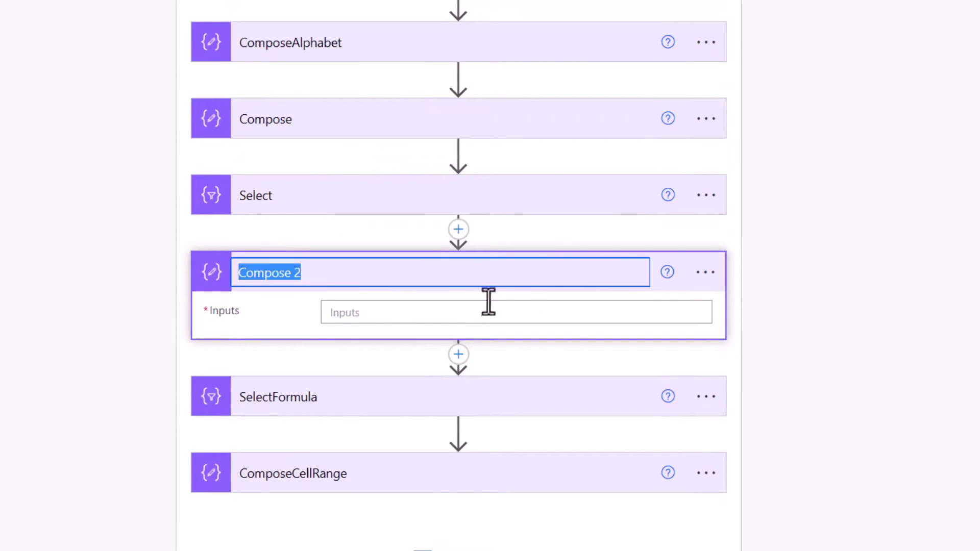
pyautogui.write('ComposeUnion')
# Step: Set ComposeUnion's Inputs to the expression union(outputs('Compose'),body('Select'))
pyautogui.click(429, 312)
pyautogui.click(867, 355)
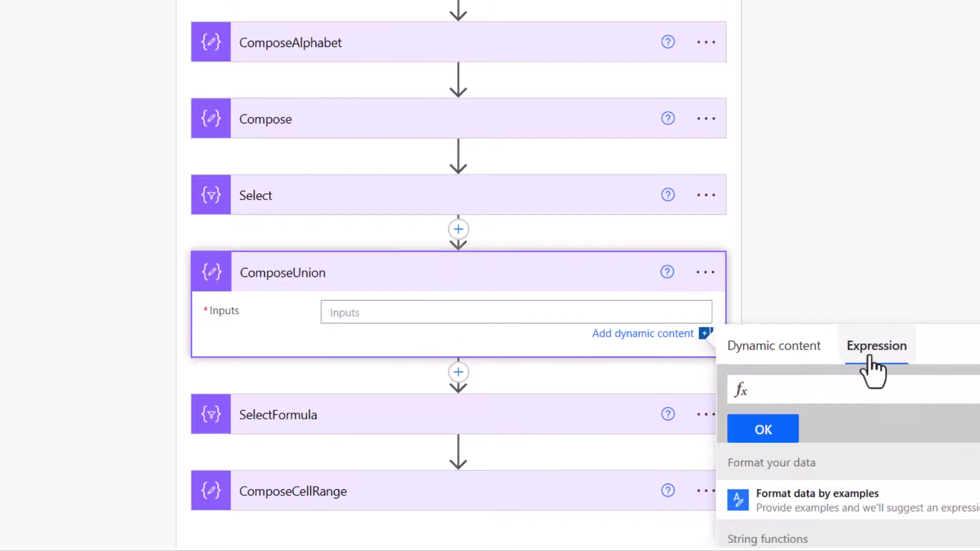
pyautogui.write('union(')
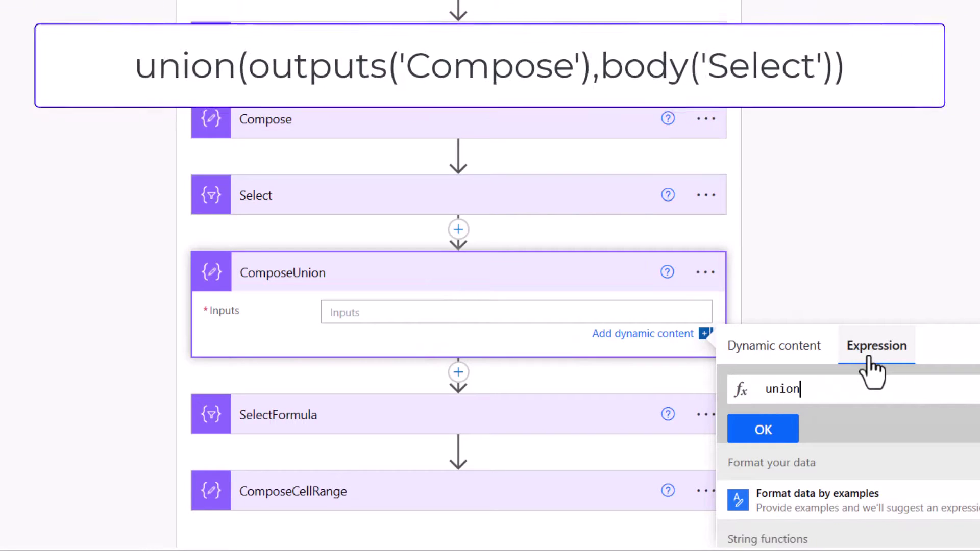
pyautogui.click(802, 364)
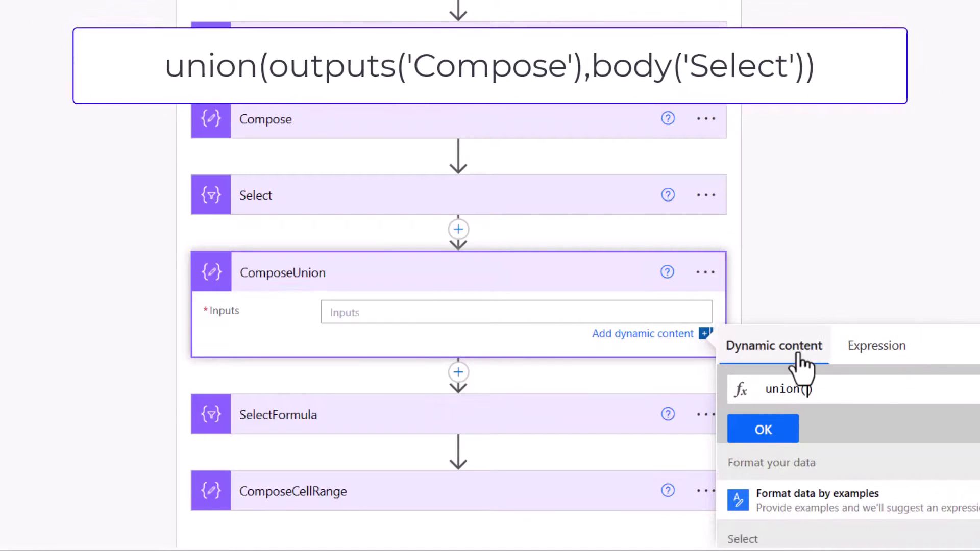
pyautogui.scroll(-5, 868, 419)
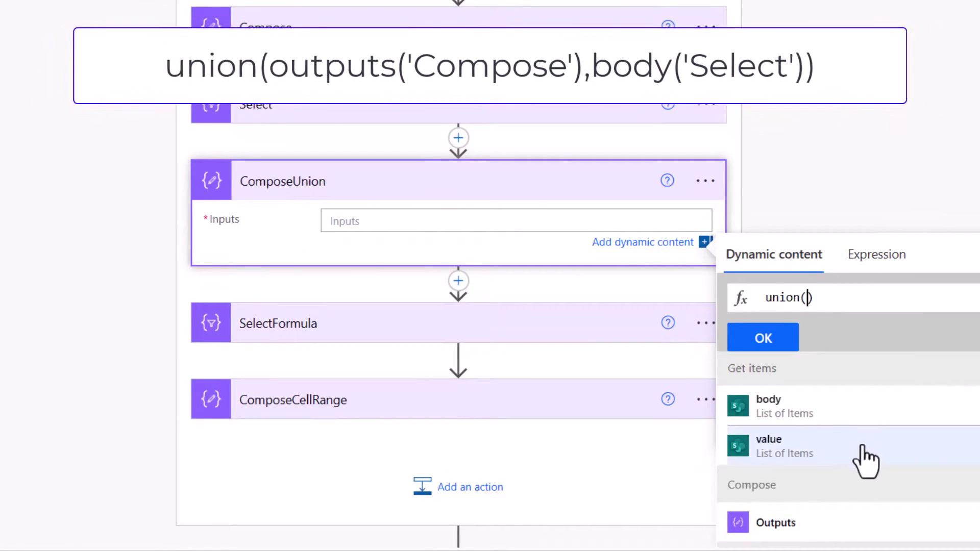
pyautogui.click(788, 519)
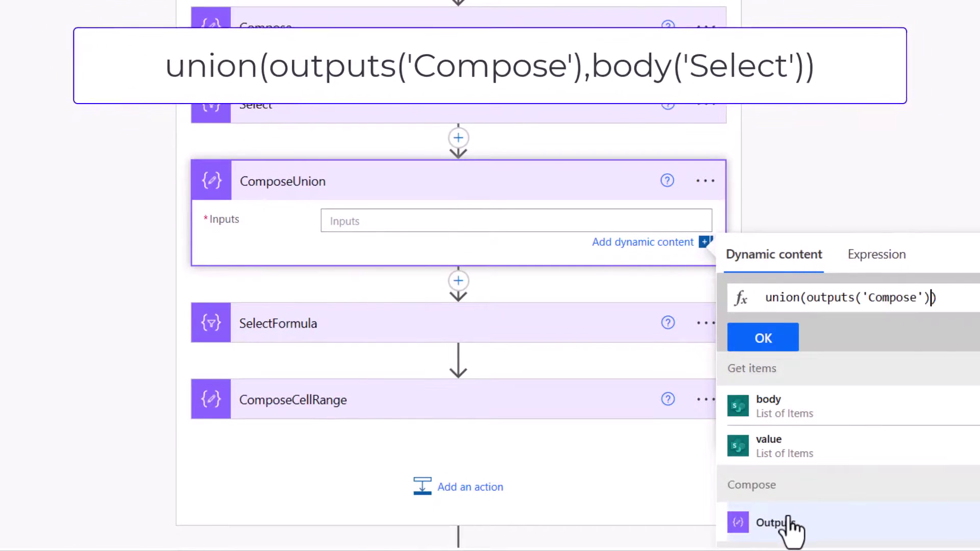
pyautogui.write(',')
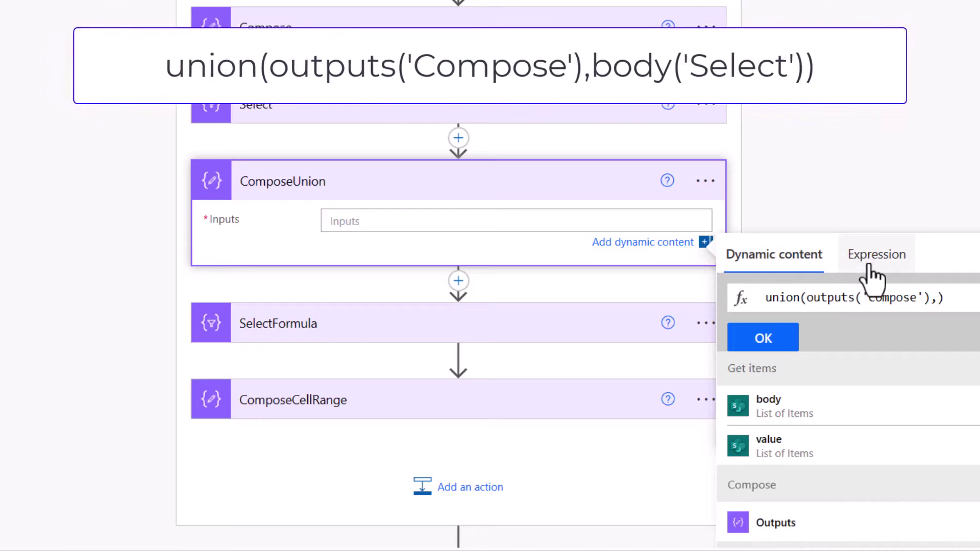
pyautogui.scroll(3, 796, 449)
pyautogui.click(779, 490)
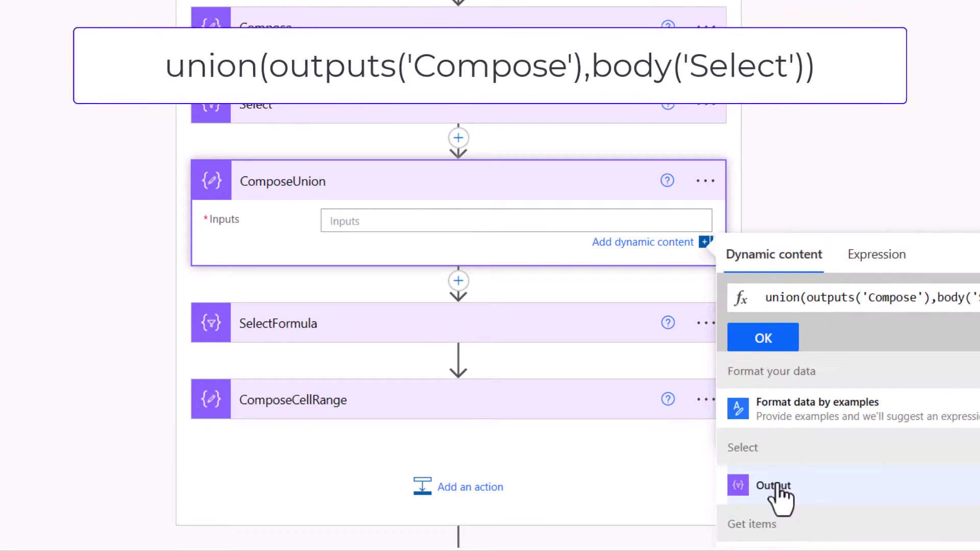
pyautogui.click(777, 345)
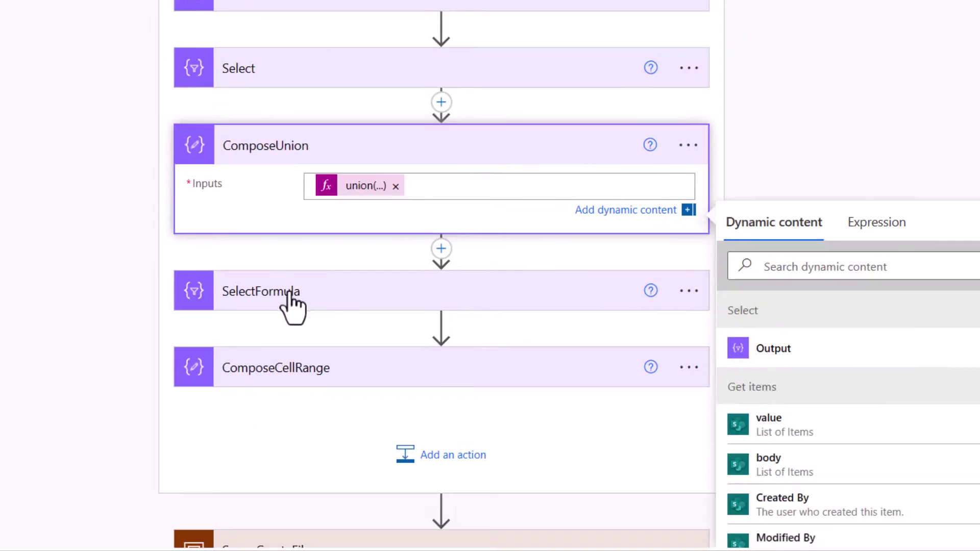
# Step: Replace body('SelectFormula') with the ComposeUnion outputs inside the chunk expression of ComposeCellRange's Inputs and update the expression
pyautogui.click(291, 306)
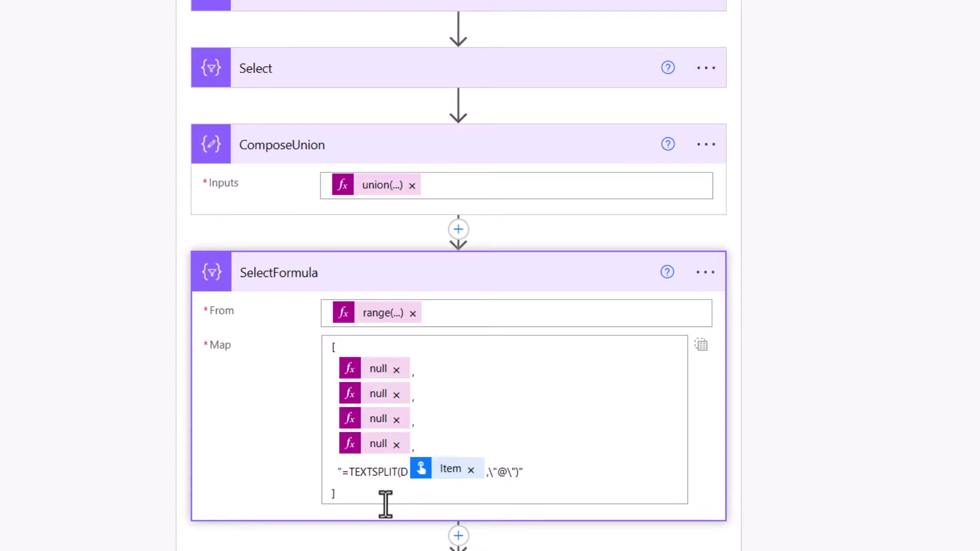
pyautogui.scroll(-3, 408, 485)
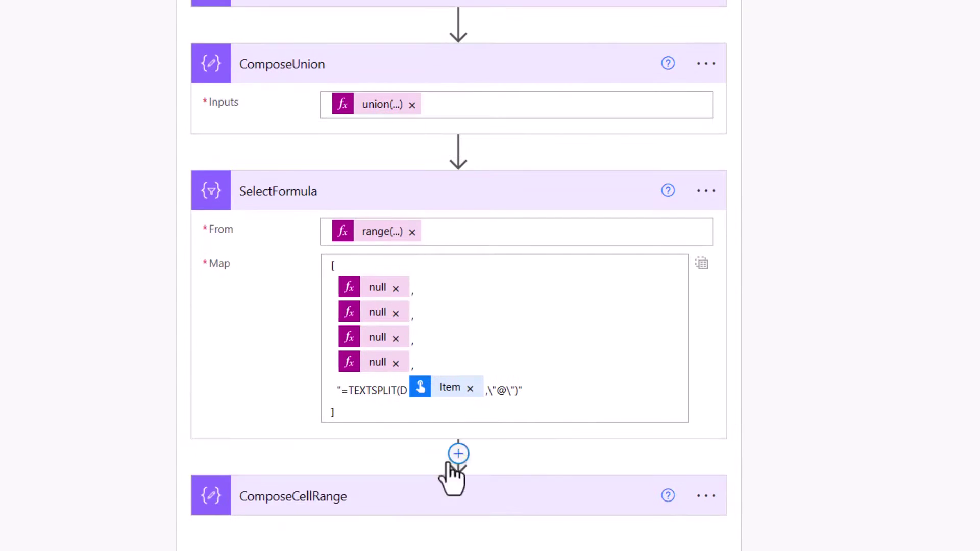
pyautogui.click(386, 423)
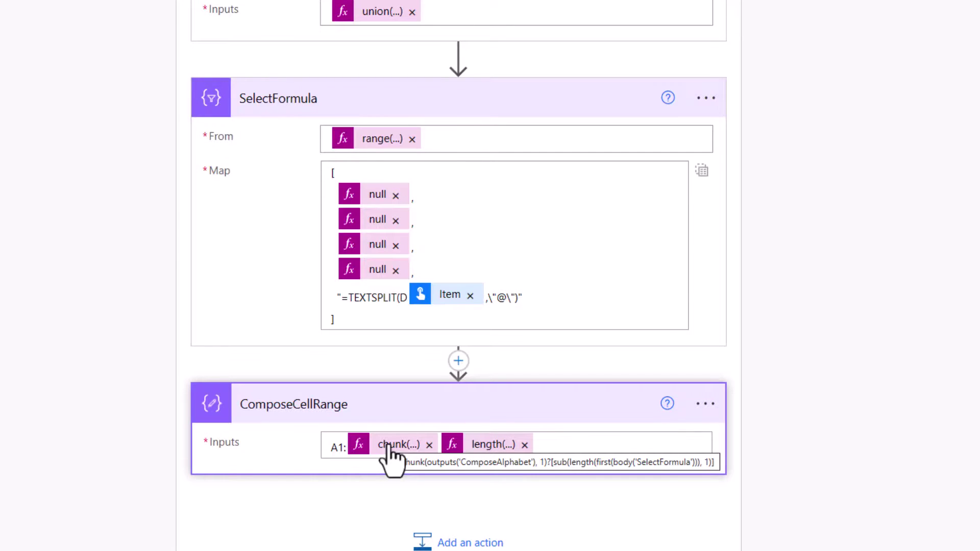
pyautogui.click(389, 448)
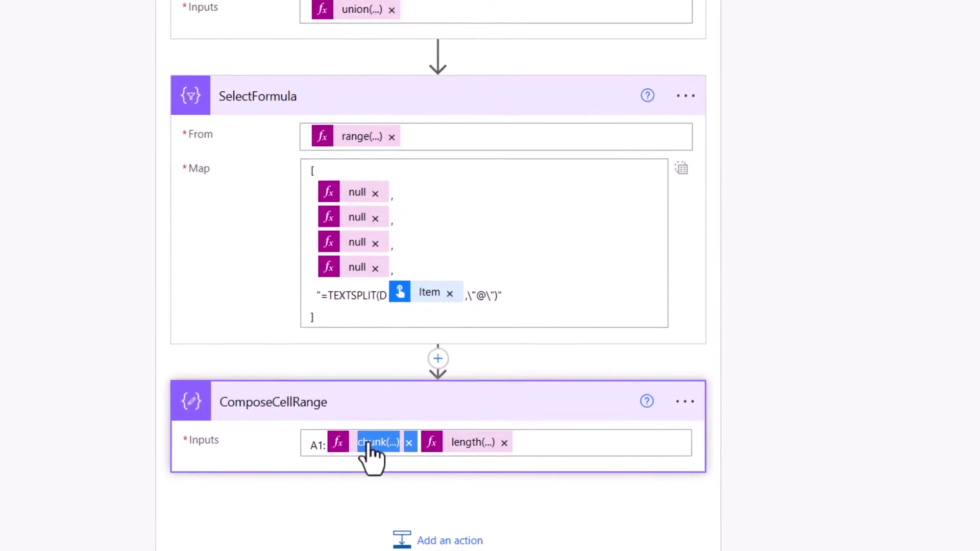
pyautogui.click(940, 517)
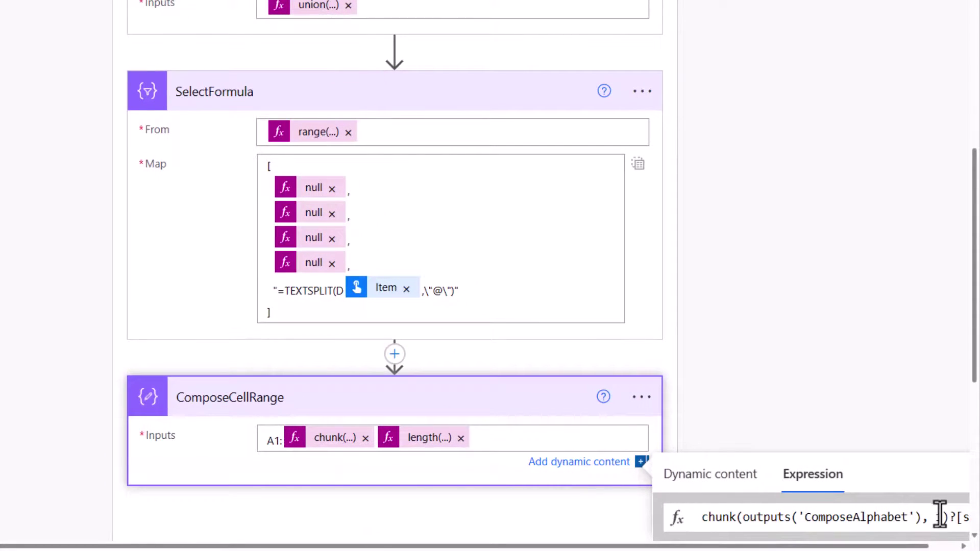
pyautogui.write('1')
pyautogui.press('Right')
pyautogui.press('Right')
pyautogui.press('Right')
pyautogui.press('Right')
pyautogui.press('Right')
pyautogui.press('Right')
pyautogui.press('Right')
pyautogui.press('Right')
pyautogui.press('Right')
pyautogui.press('Right')
pyautogui.press('Right')
pyautogui.press('Right')
pyautogui.press('Right')
pyautogui.press('Right')
pyautogui.press('Right')
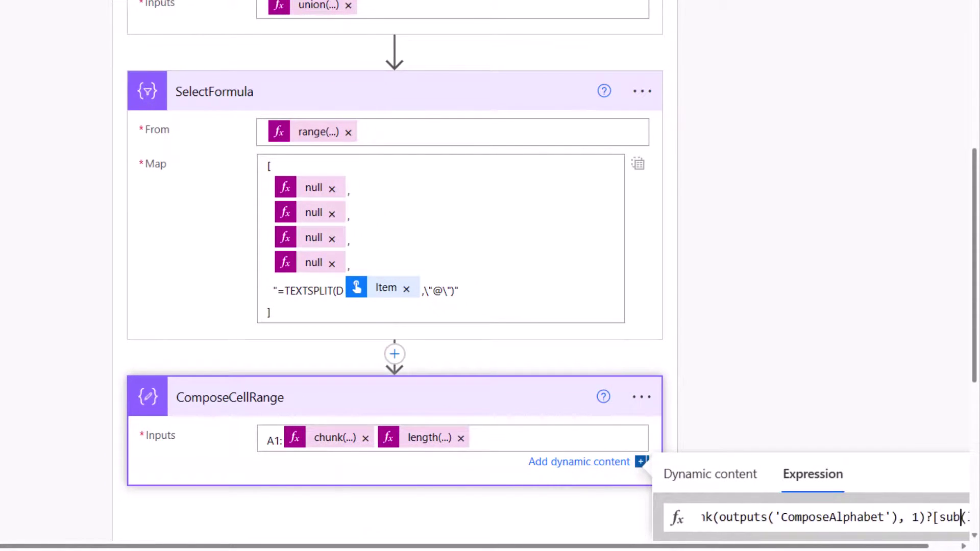
pyautogui.press('Right')
pyautogui.press('Right')
pyautogui.press('Right')
pyautogui.press('Right')
pyautogui.press('Right')
pyautogui.press('Right')
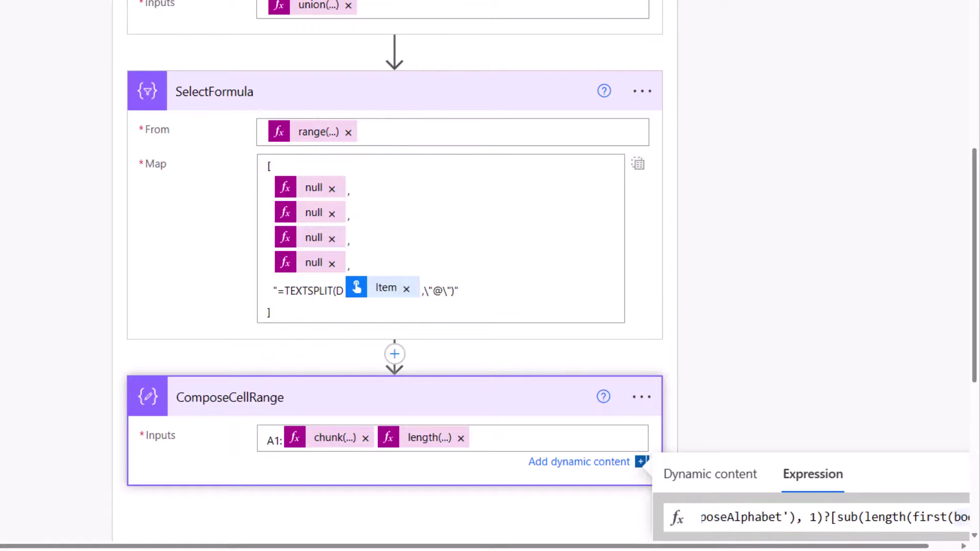
pyautogui.press('Right')
pyautogui.press('Right')
pyautogui.press('Right')
pyautogui.press('Right')
pyautogui.press('Right')
pyautogui.press('Right')
pyautogui.press('Right')
pyautogui.press('Right')
pyautogui.press('Right')
pyautogui.press('Right')
pyautogui.press('Right')
pyautogui.press('Right')
pyautogui.press('Right')
pyautogui.press('Left')
pyautogui.press('Left')
pyautogui.press('Left')
pyautogui.press('Left')
pyautogui.press('Left')
pyautogui.press('Left')
pyautogui.press('Left')
pyautogui.press('Left')
pyautogui.press('Left')
pyautogui.press('Left')
pyautogui.press('Left')
pyautogui.press('Left')
pyautogui.press('Left')
pyautogui.press('Left')
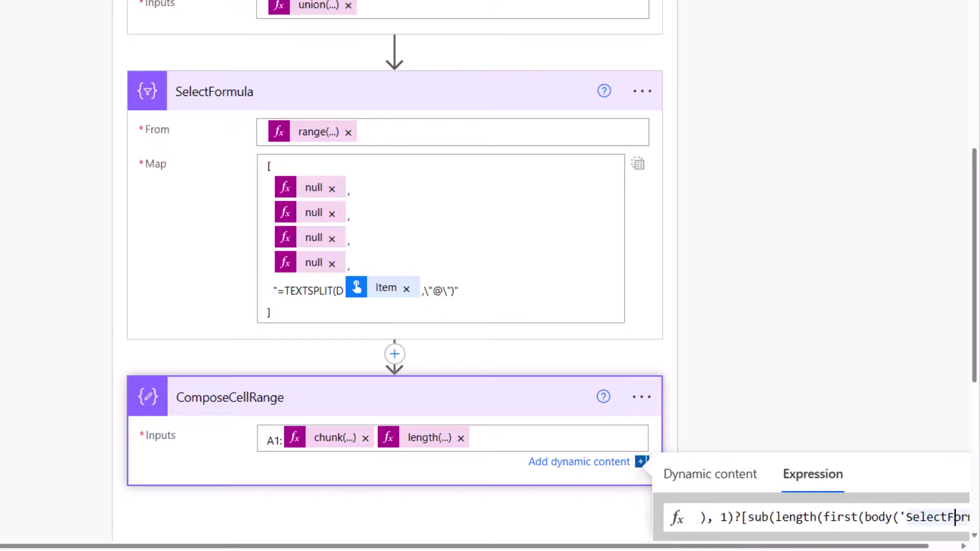
pyautogui.hotkey('shift', 'Right')
pyautogui.hotkey('shift', 'Right')
pyautogui.hotkey('shift', 'Right')
pyautogui.hotkey('shift', 'Right')
pyautogui.hotkey('shift', 'Right')
pyautogui.hotkey('shift', 'Right')
pyautogui.hotkey('shift', 'Right')
pyautogui.hotkey('shift', 'Right')
pyautogui.hotkey('shift', 'Right')
pyautogui.hotkey('shift', 'Right')
pyautogui.hotkey('shift', 'Right')
pyautogui.hotkey('shift', 'Right')
pyautogui.hotkey('shift', 'Right')
pyautogui.hotkey('shift', 'Right')
pyautogui.hotkey('shift', 'Right')
pyautogui.hotkey('shift', 'Right')
pyautogui.hotkey('shift', 'Right')
pyautogui.hotkey('shift', 'Right')
pyautogui.hotkey('shift', 'Right')
pyautogui.hotkey('shift', 'Right')
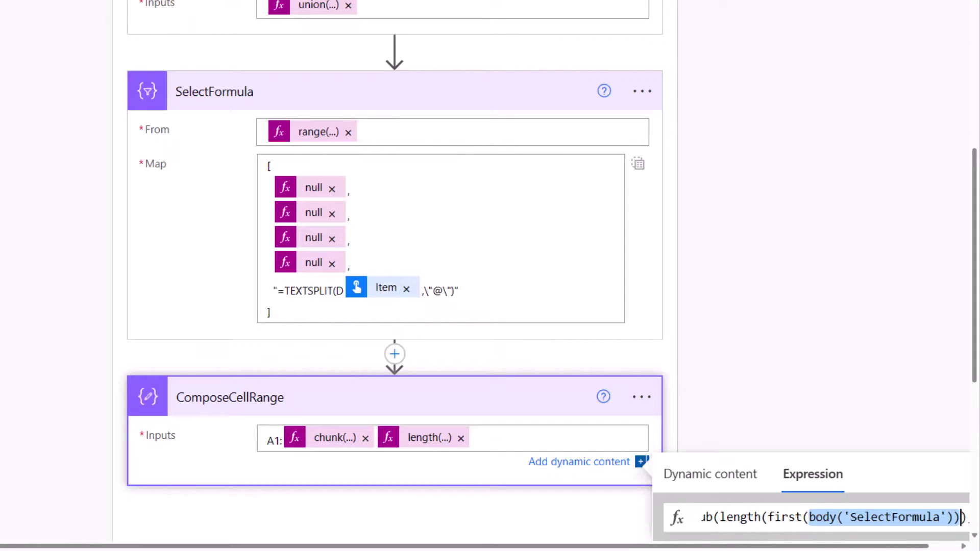
pyautogui.hotkey('shift', 'Left')
pyautogui.scroll(2, 832, 220)
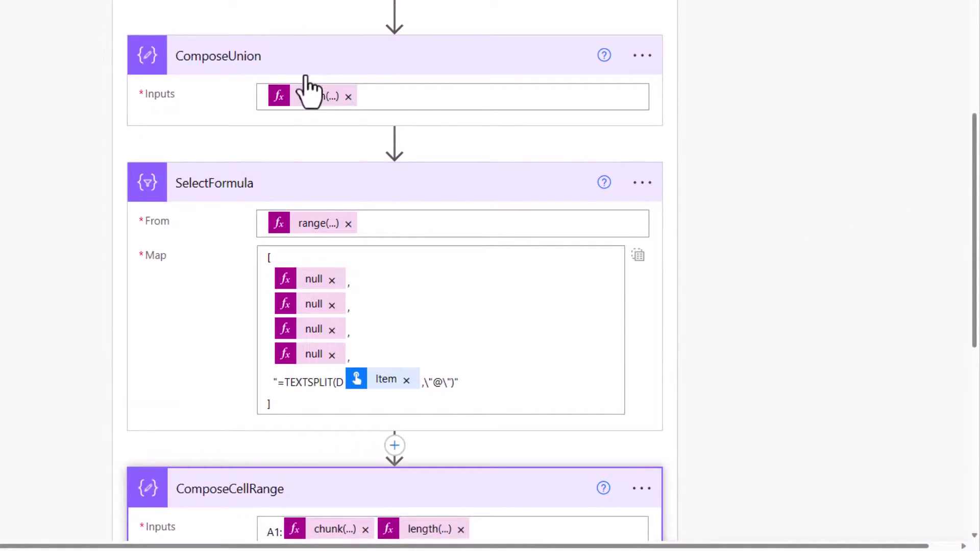
pyautogui.scroll(1, 276, 86)
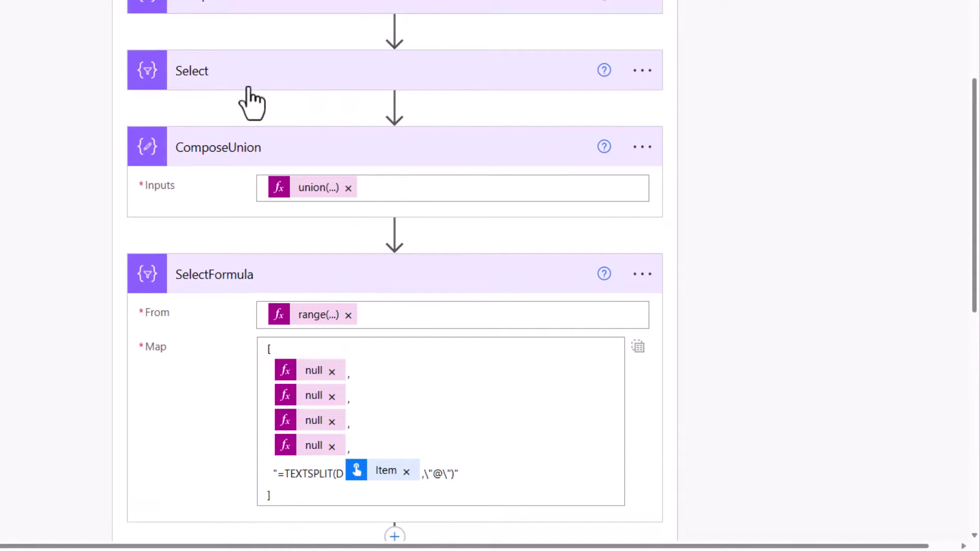
pyautogui.scroll(-5, 776, 163)
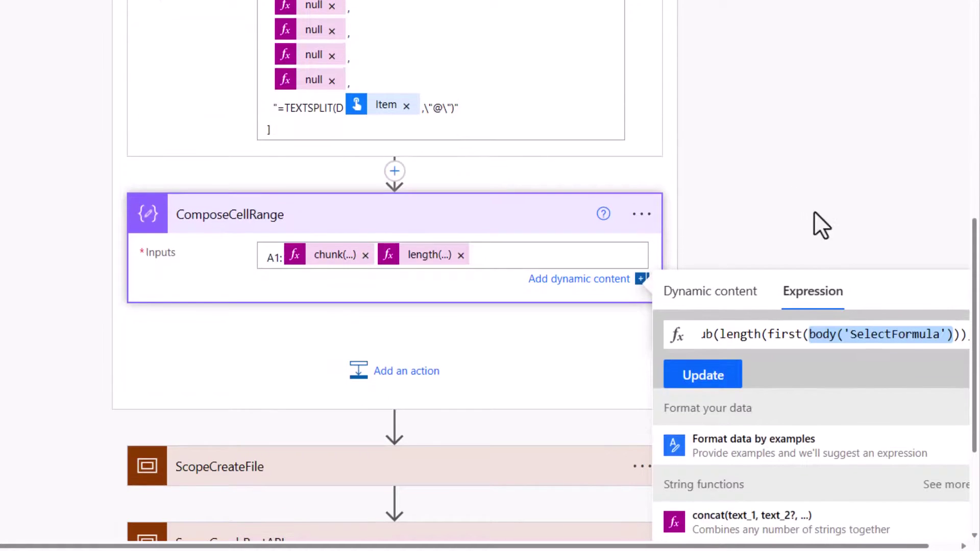
pyautogui.click(707, 294)
pyautogui.scroll(-5, 785, 479)
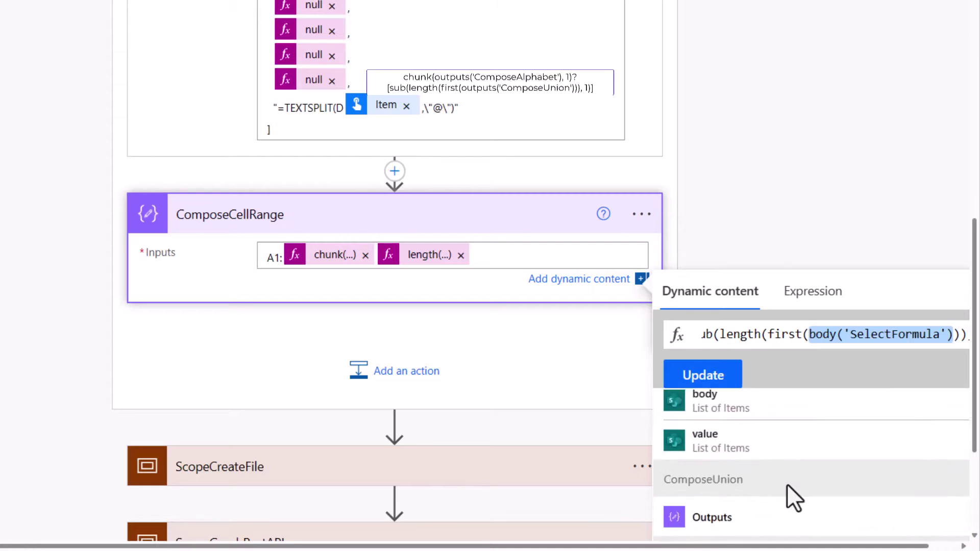
pyautogui.scroll(1, 788, 489)
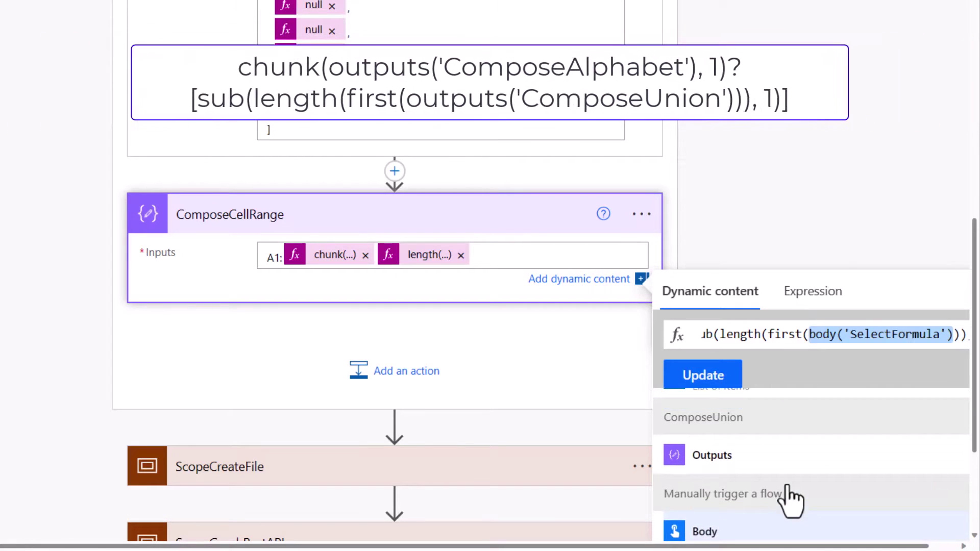
pyautogui.click(711, 462)
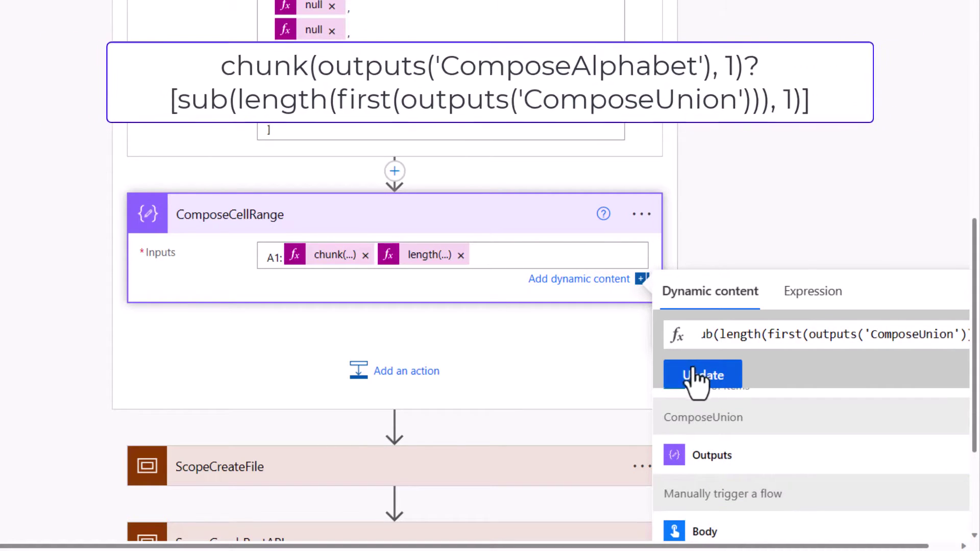
pyautogui.click(703, 375)
# Step: Replace body('Select') with the ComposeUnion outputs inside the length expression of ComposeCellRange's Inputs and update the expression
pyautogui.click(409, 259)
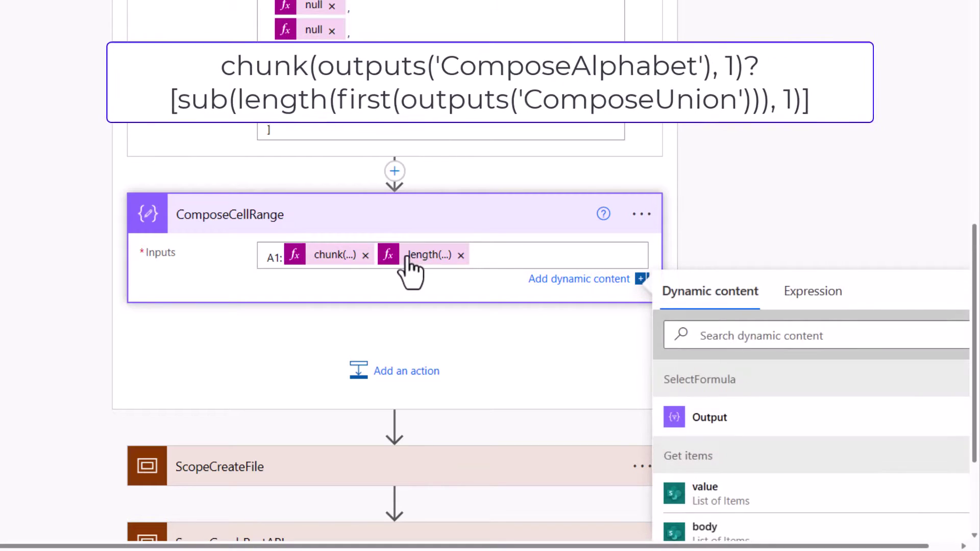
pyautogui.click(871, 336)
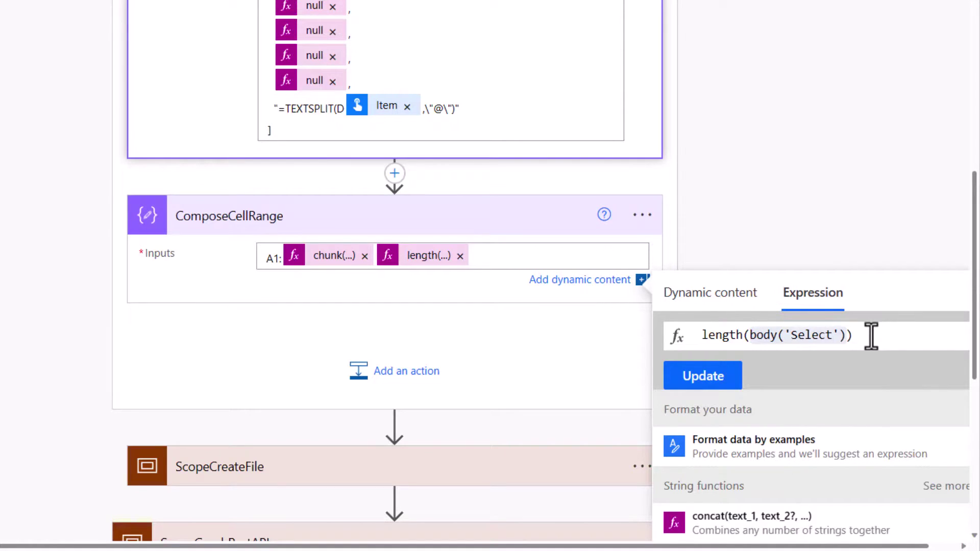
pyautogui.click(729, 306)
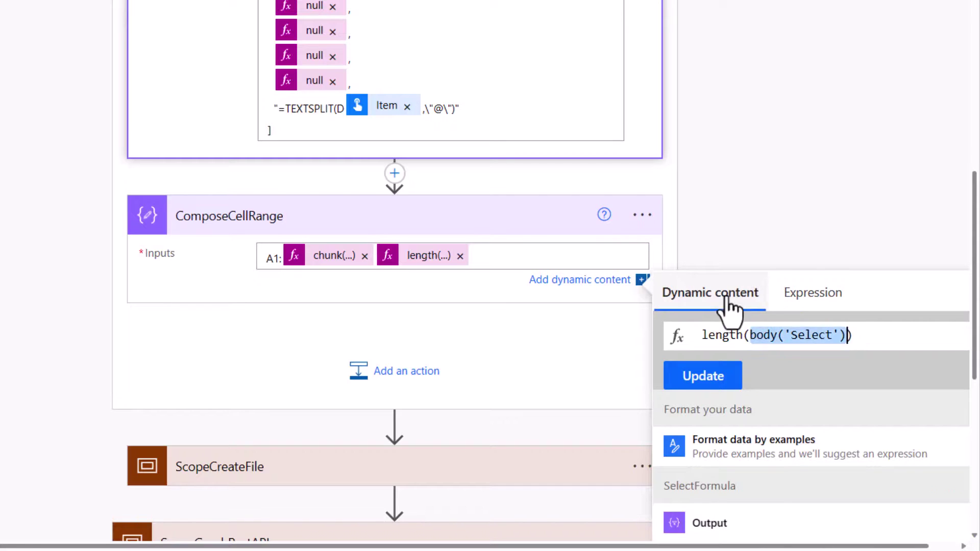
pyautogui.scroll(-3, 785, 468)
pyautogui.scroll(-2, 787, 472)
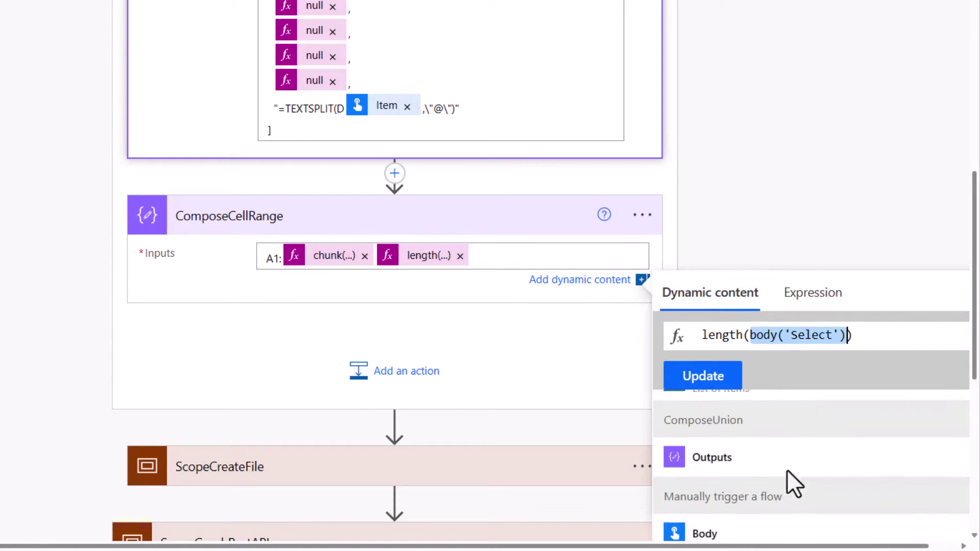
pyautogui.click(722, 460)
pyautogui.click(518, 395)
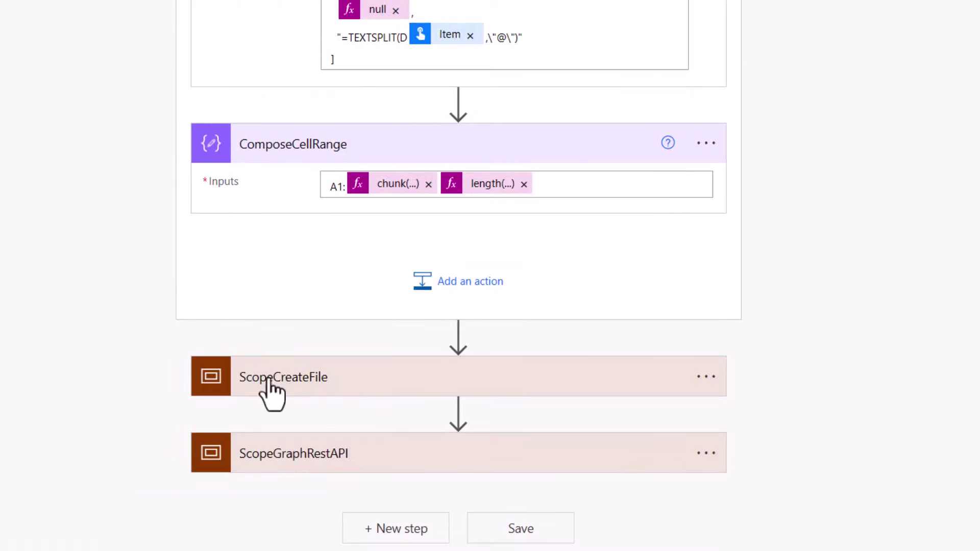
# Step: Expand ScopeCreateFile and ScopeGraphRestAPI to examine ComposeFileName and the GetSiteID and GetFileID HTTP request settings
pyautogui.click(243, 393)
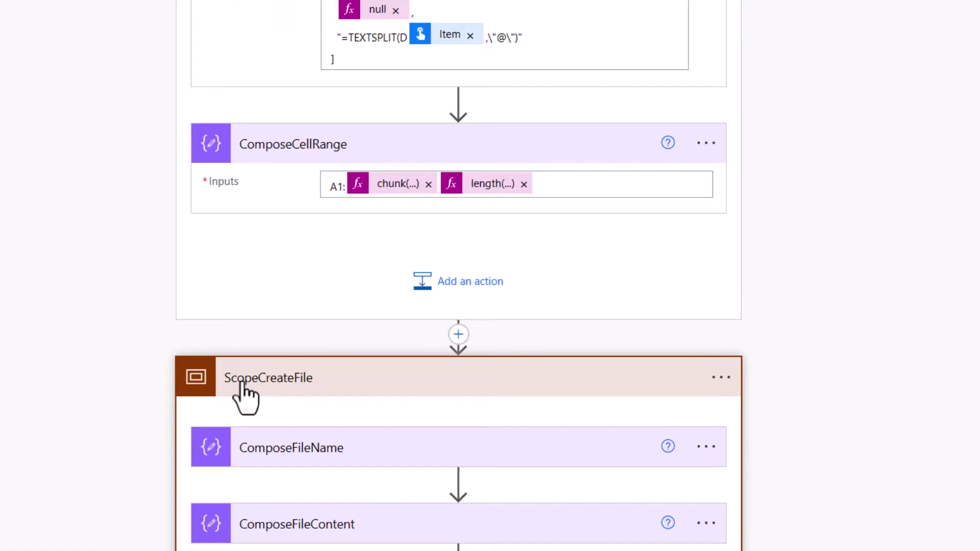
pyautogui.scroll(-3, 243, 393)
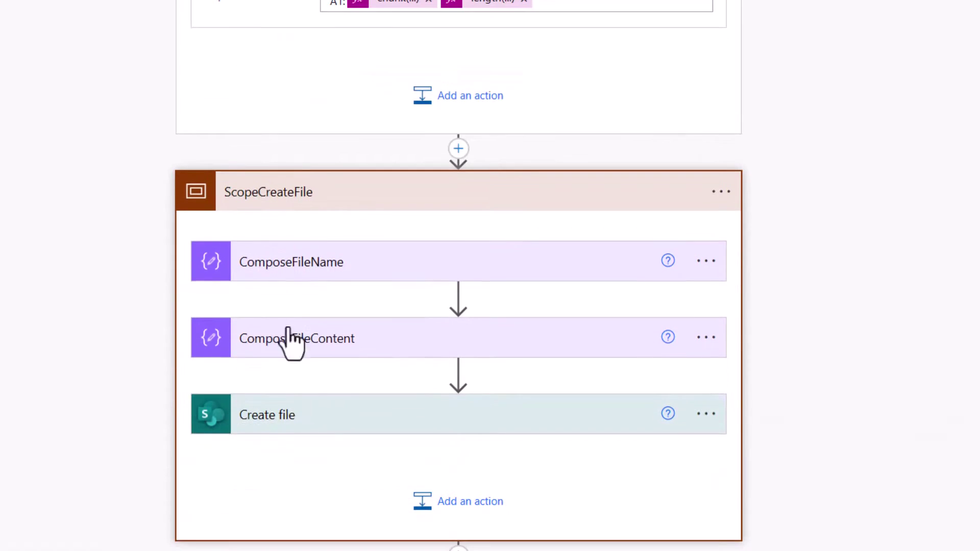
pyautogui.click(301, 270)
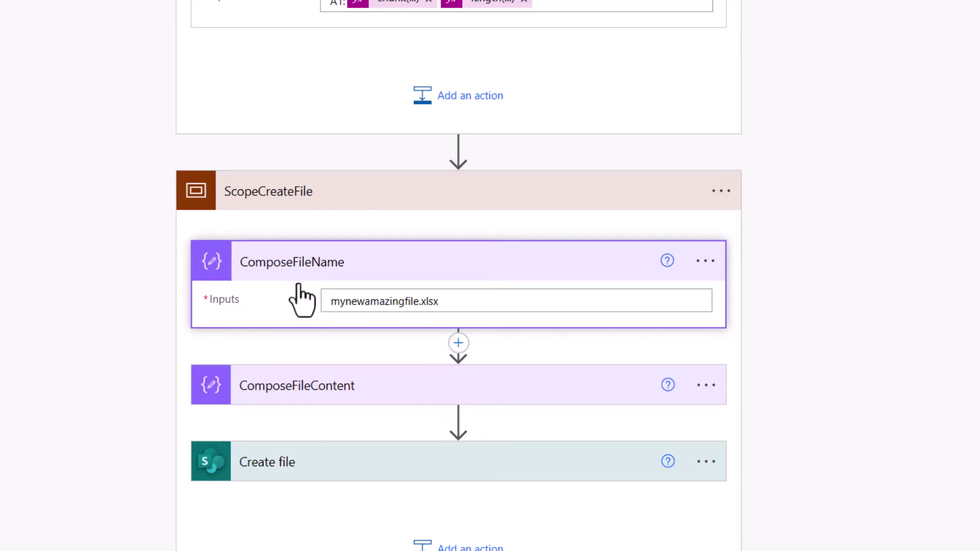
pyautogui.scroll(-3, 306, 358)
pyautogui.click(313, 470)
pyautogui.scroll(-6, 313, 474)
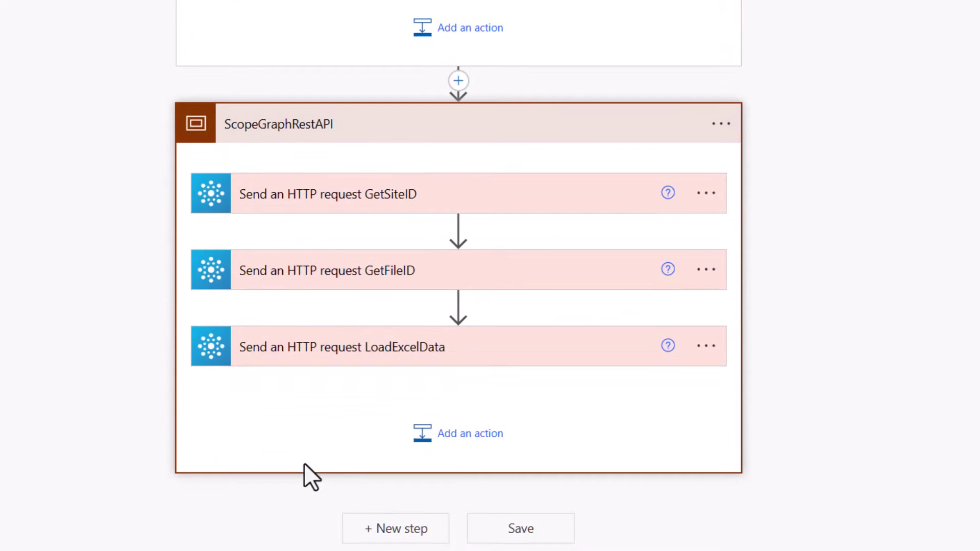
pyautogui.click(305, 198)
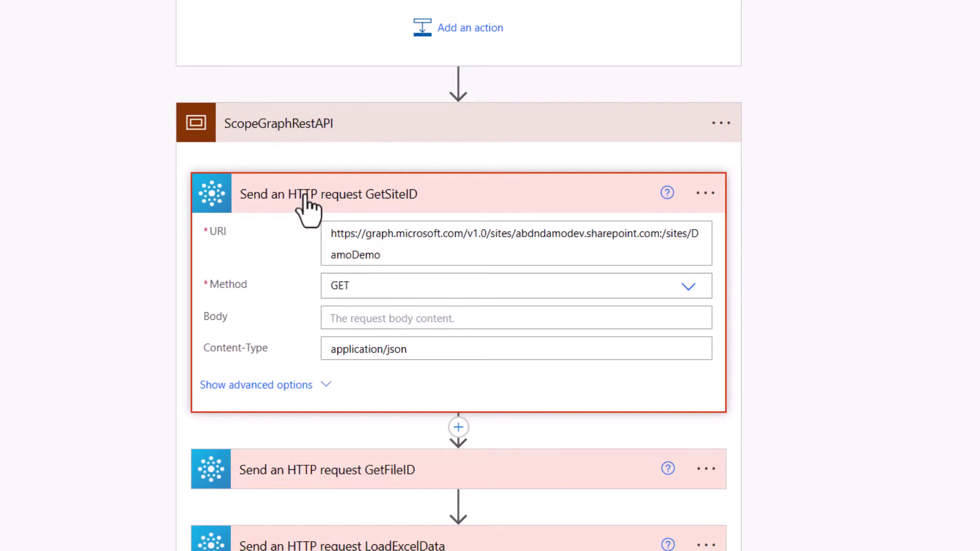
pyautogui.click(316, 477)
pyautogui.scroll(-7, 316, 482)
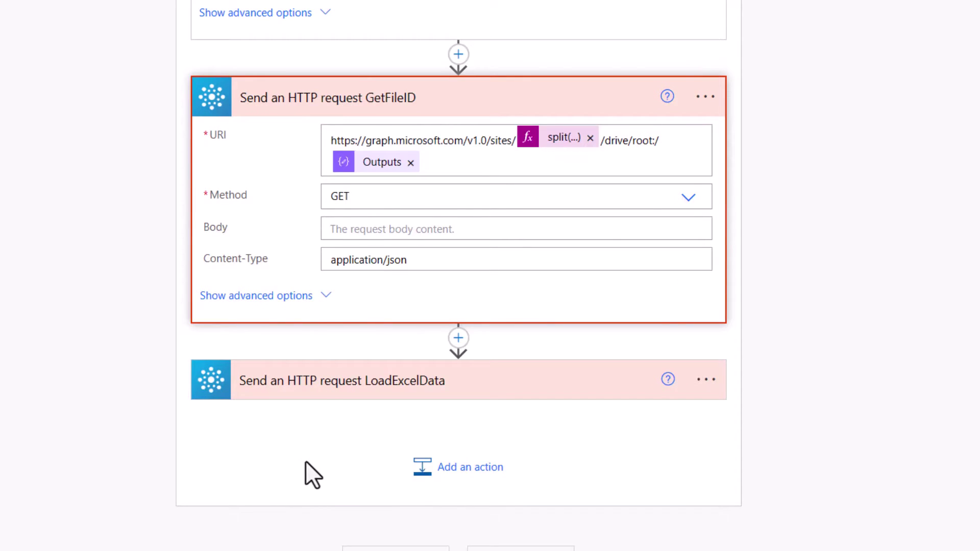
# Step: Remove the "formulas" entry and the comma before it from the Body of the LoadExcelData HTTP request
pyautogui.click(491, 389)
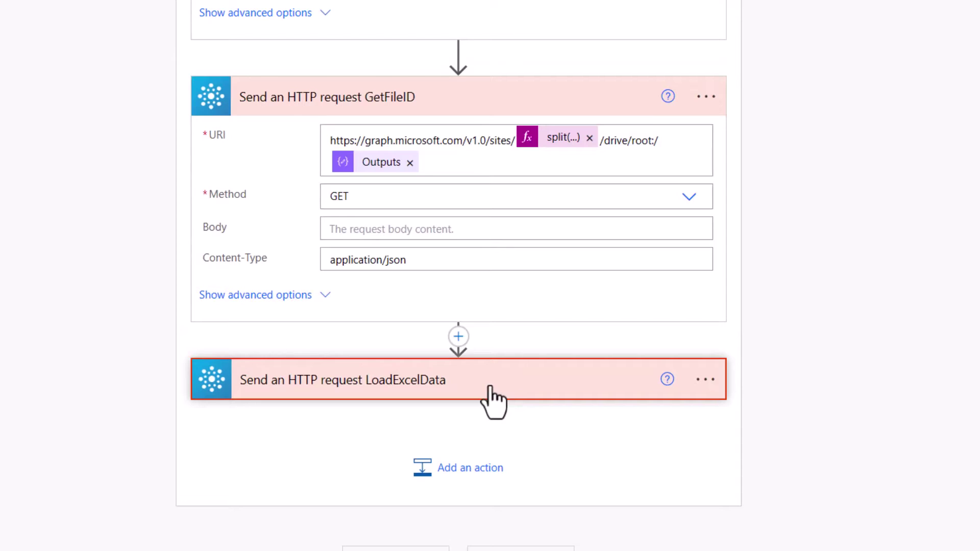
pyautogui.scroll(-3, 493, 395)
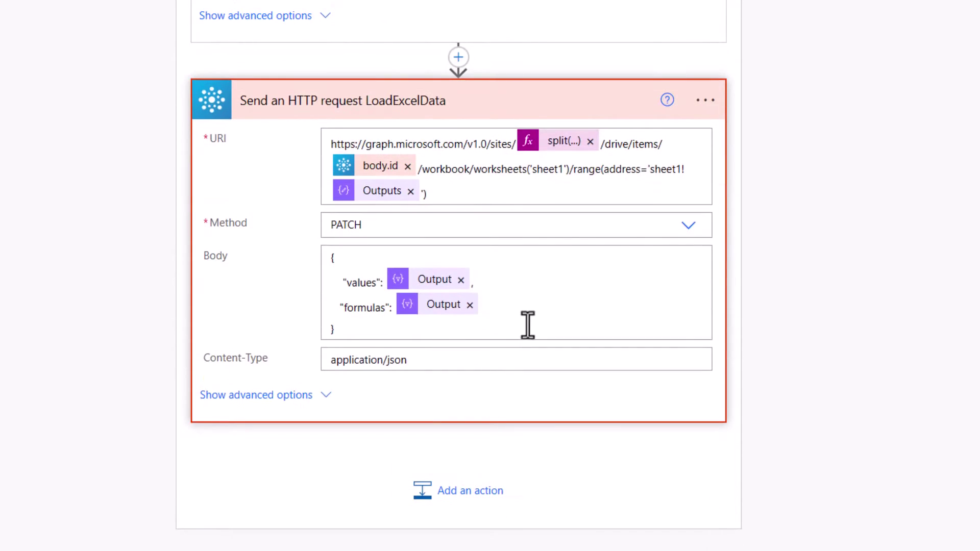
pyautogui.moveTo(555, 313); pyautogui.dragTo(311, 305)
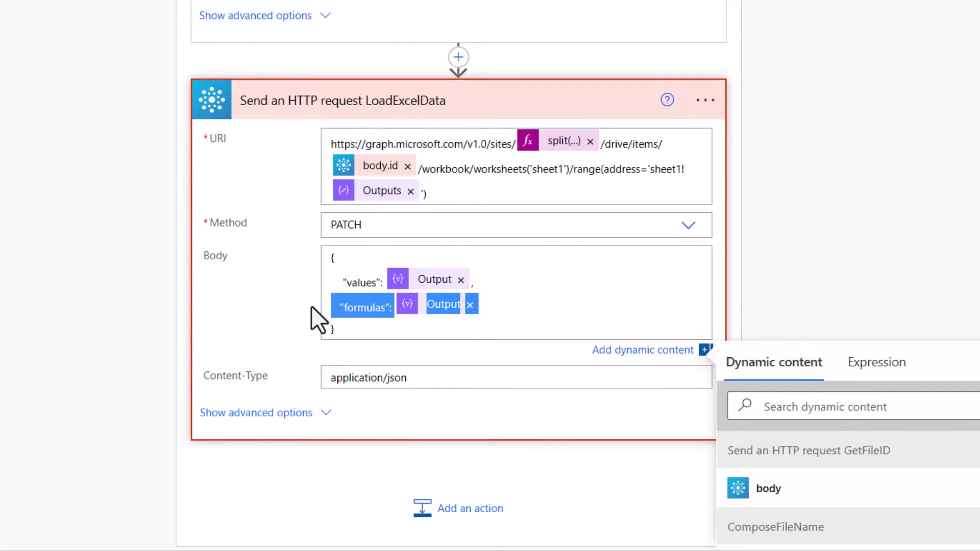
pyautogui.press('BackSpace')
pyautogui.press('BackSpace')
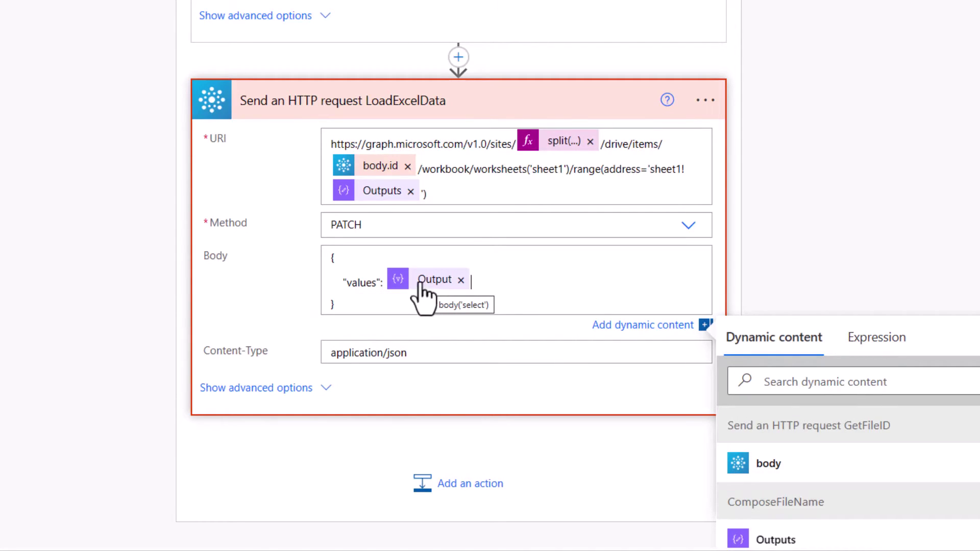
# Step: Replace the Select output after "values" in the LoadExcelData request Body with the ComposeUnion outputs
pyautogui.click(460, 280)
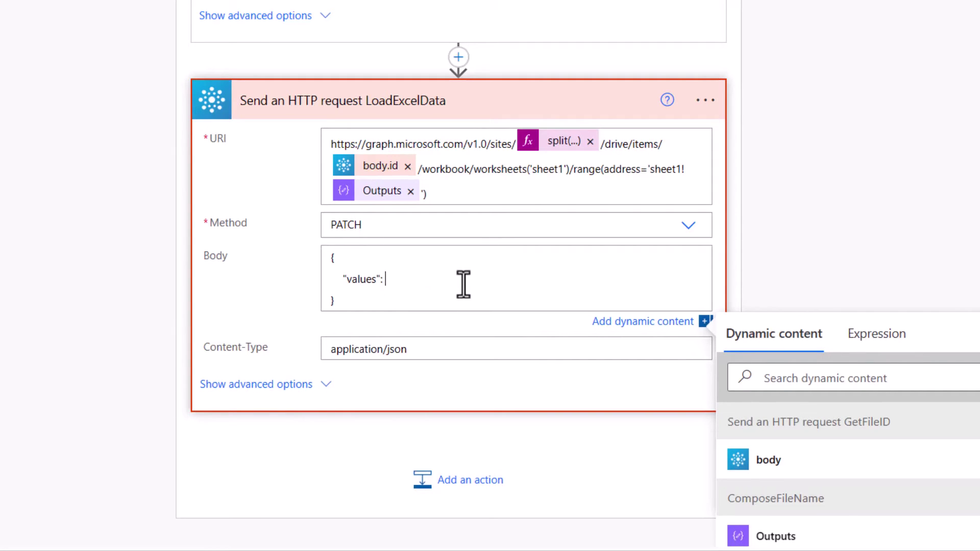
pyautogui.scroll(-3, 863, 495)
pyautogui.scroll(-10, 862, 498)
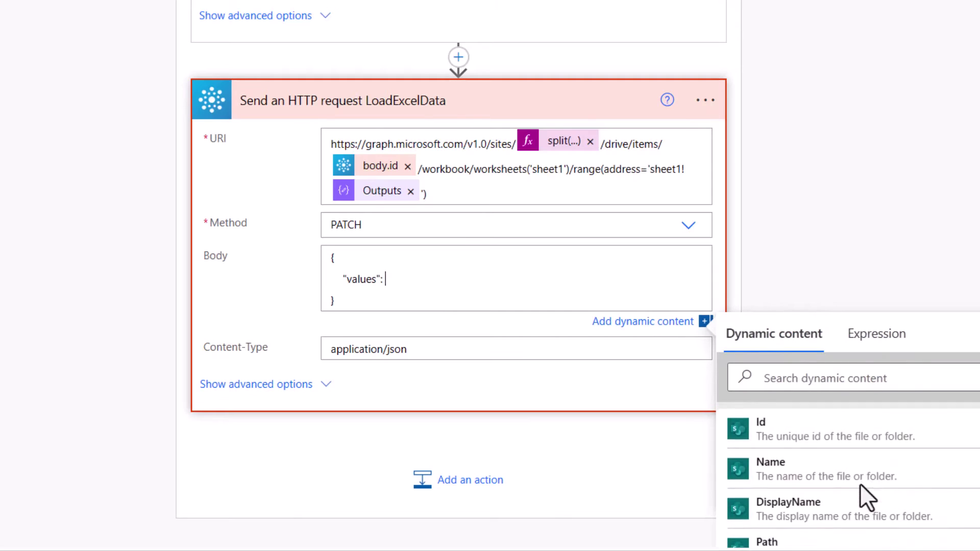
pyautogui.scroll(-5, 860, 489)
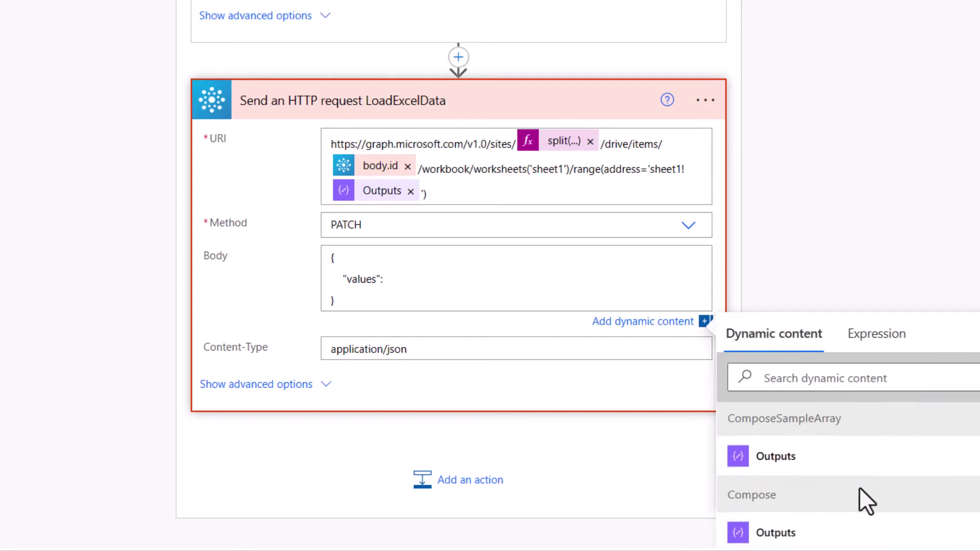
pyautogui.click(776, 452)
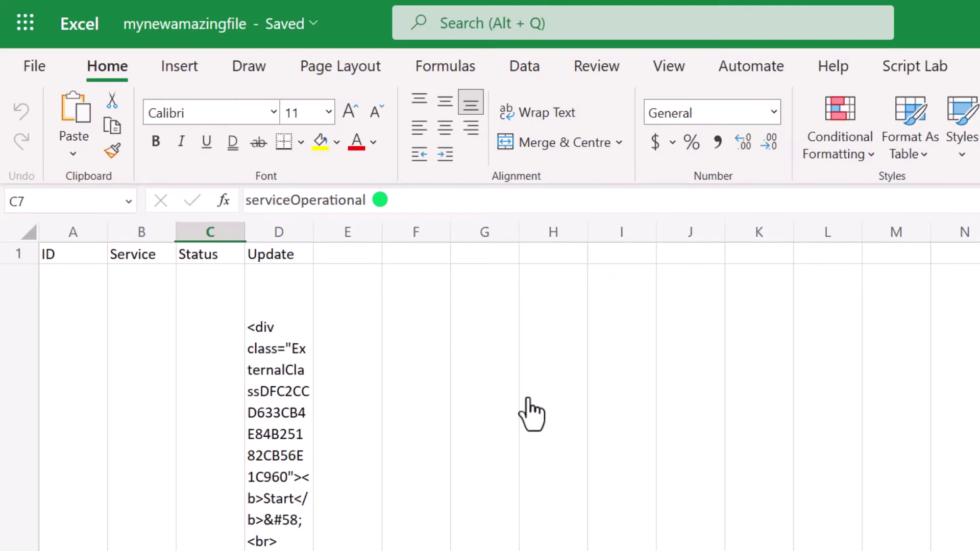
# Step: In the mynewamazingfile workbook in Excel, autofit the sheet's columns, turn off text wrapping for all cells, and look through the loaded rows
pyautogui.click(25, 231)
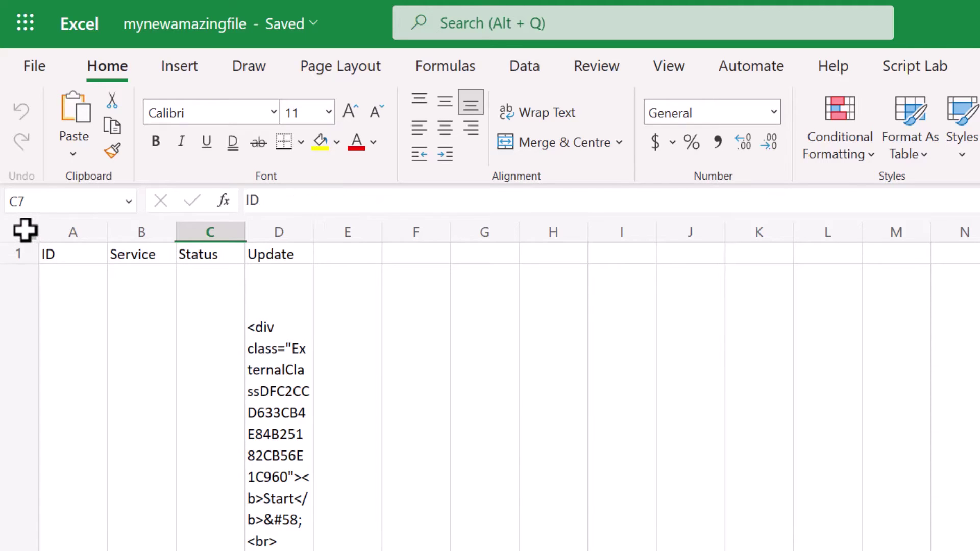
pyautogui.doubleClick(245, 231)
pyautogui.click(552, 111)
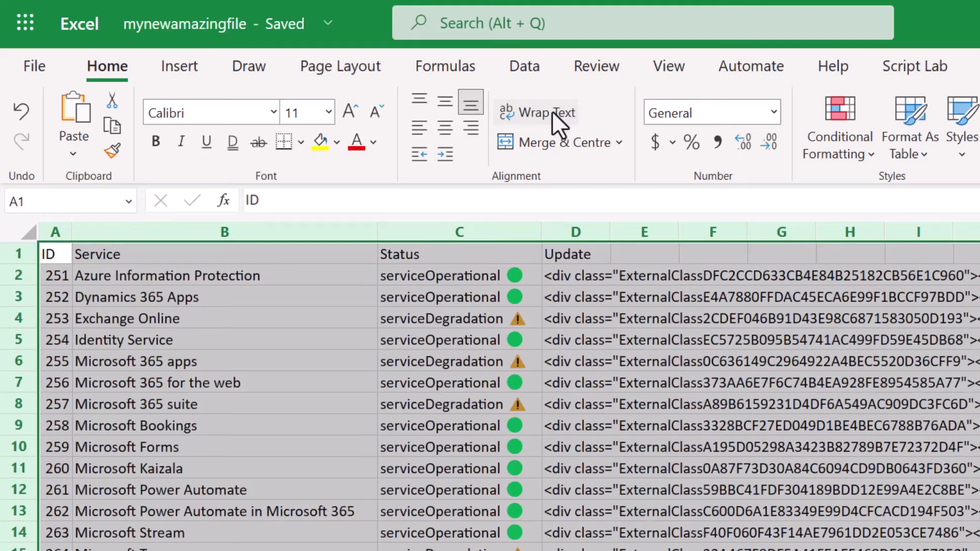
pyautogui.click(391, 385)
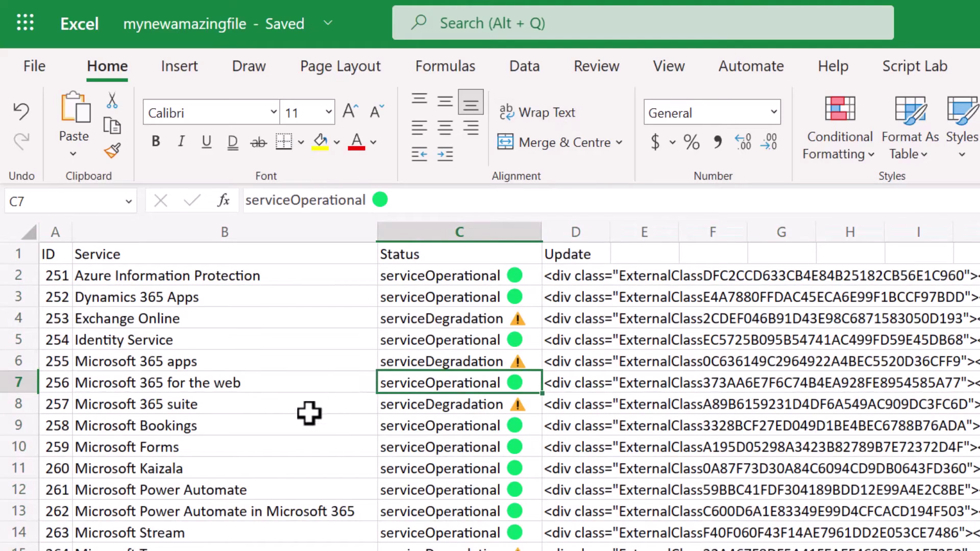
pyautogui.scroll(-4, 309, 414)
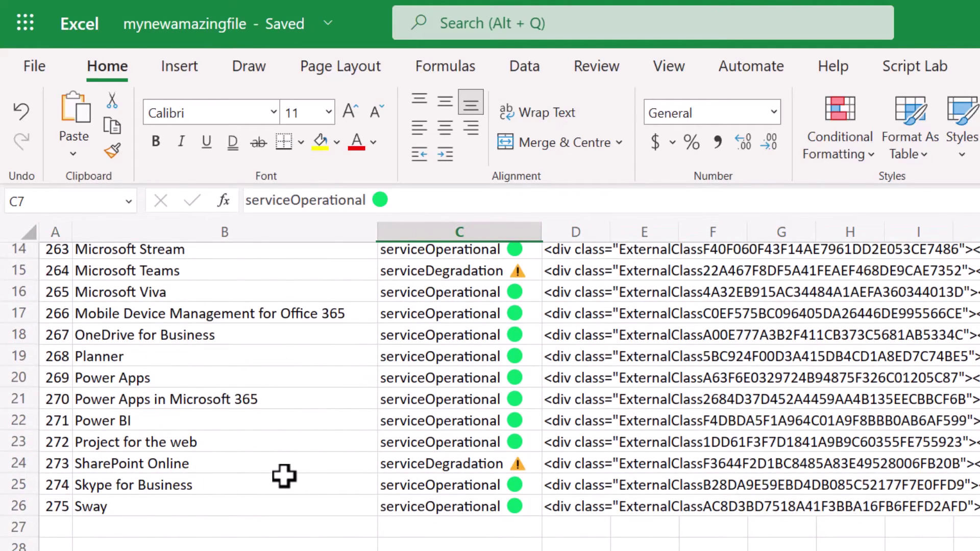
pyautogui.scroll(1, 284, 475)
pyautogui.scroll(3, 283, 476)
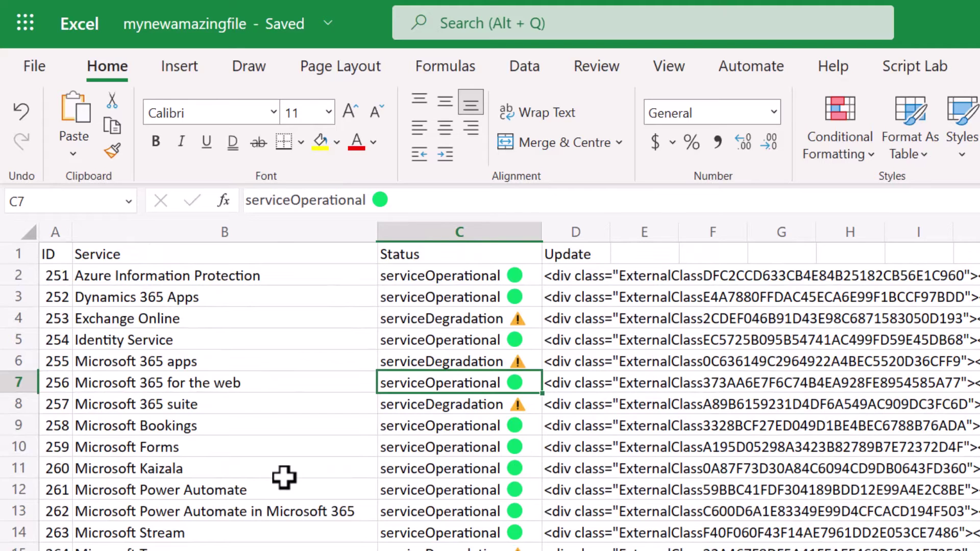